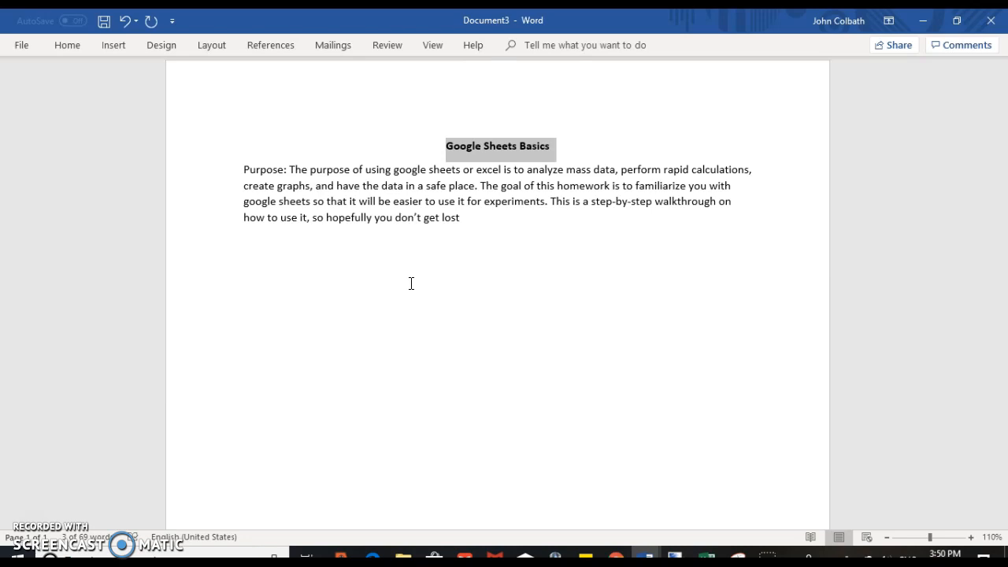
# Switch to the STEM Google Sheets spreadsheet in the browser and select cell A1.
pyautogui.hotkey('alt', 'Tab')
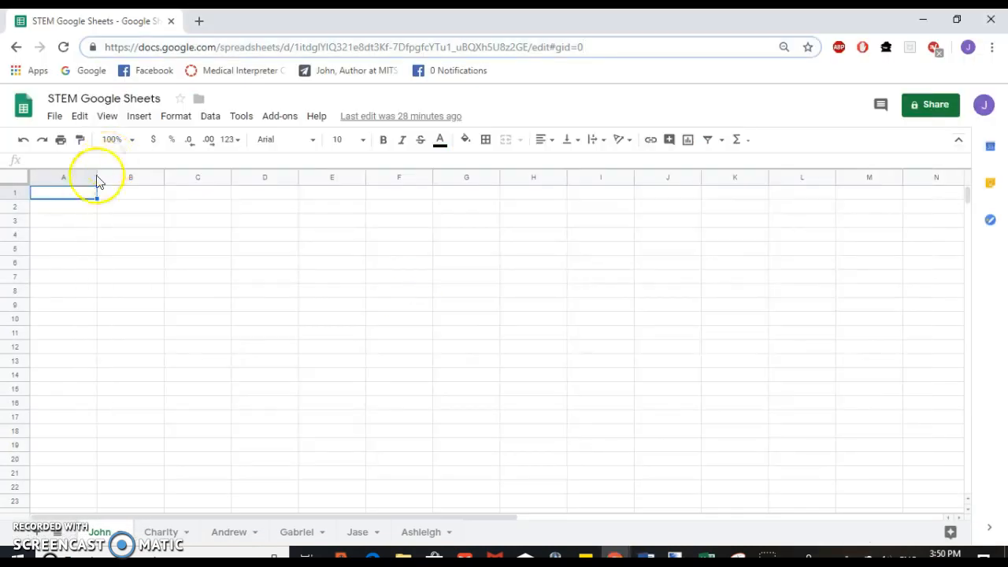
pyautogui.click(72, 197)
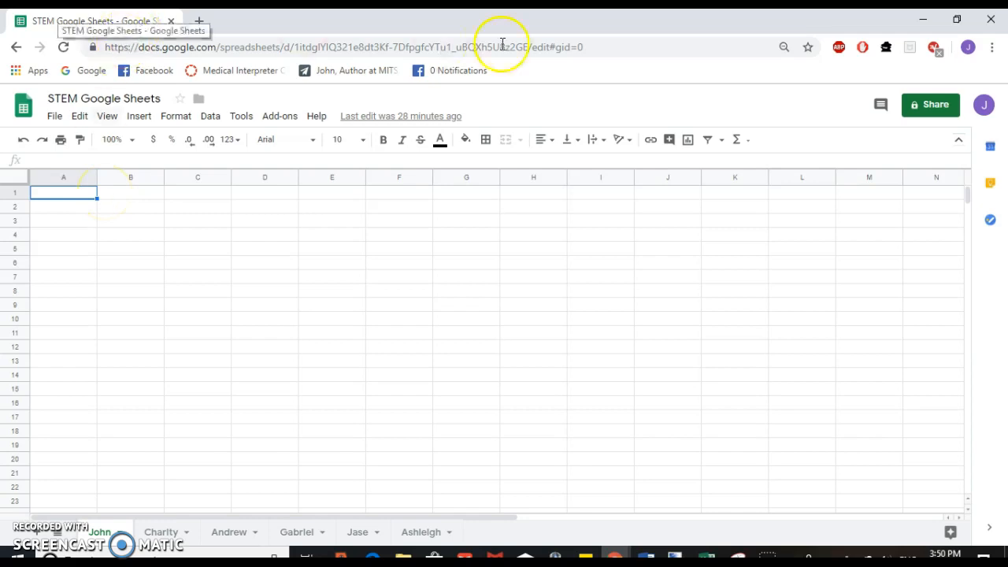
# Highlight the spreadsheet's web address in the browser to examine it.
pyautogui.click(642, 49)
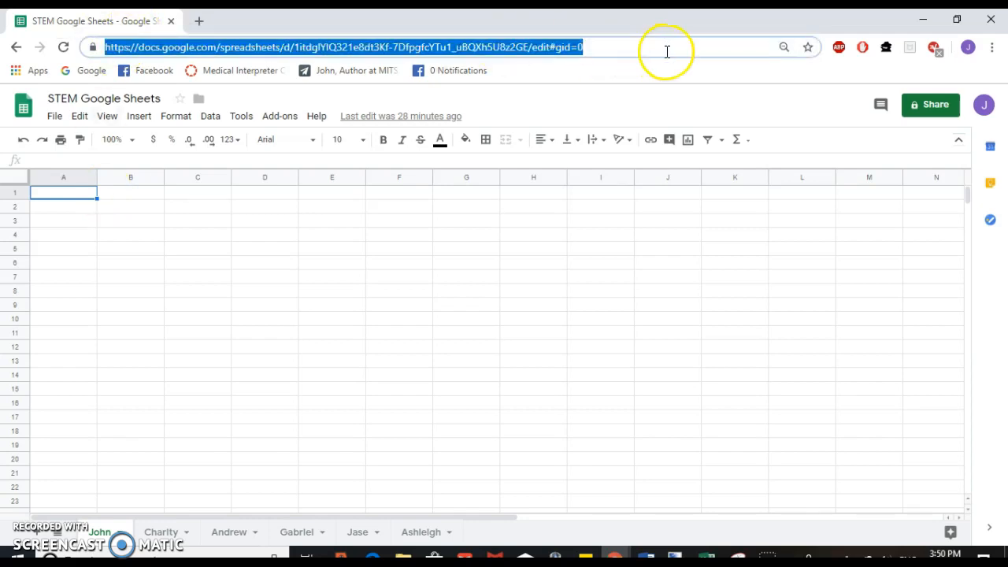
pyautogui.click(666, 51)
pyautogui.click(630, 51)
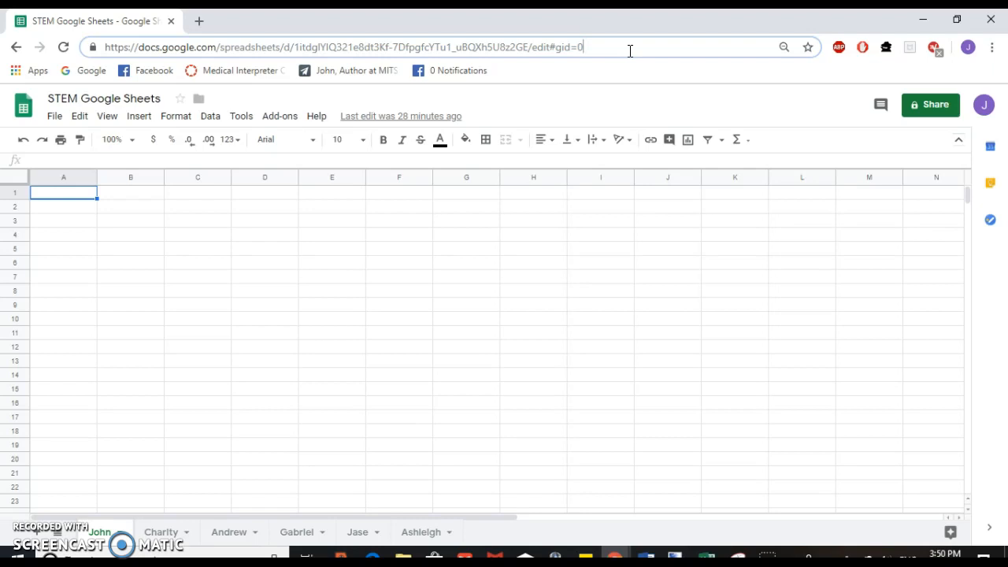
pyautogui.click(606, 61)
pyautogui.click(589, 66)
pyautogui.click(580, 45)
# Select the whole of column A, column B and row 1 in turn to examine how columns and rows are arranged.
pyautogui.click(67, 179)
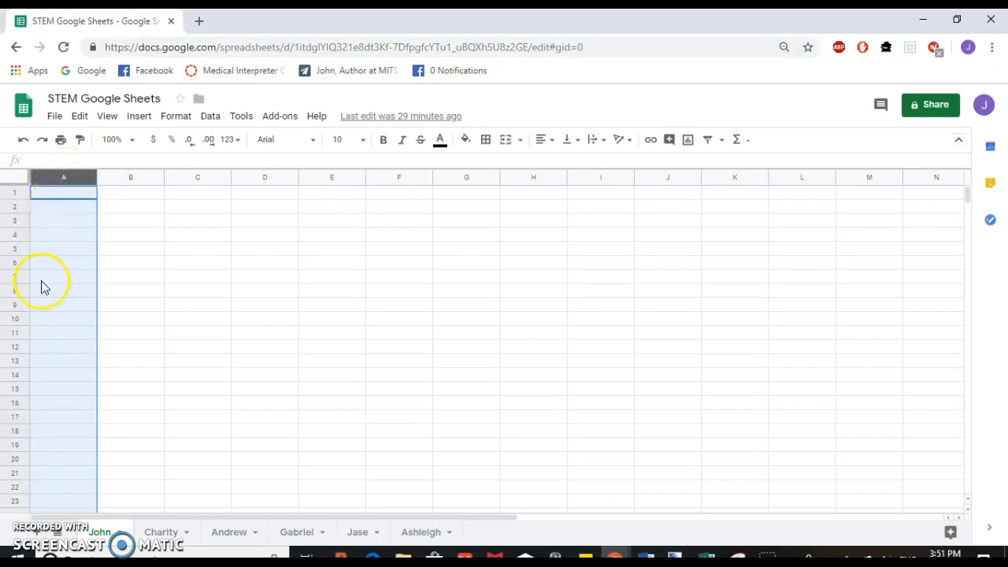
pyautogui.click(132, 176)
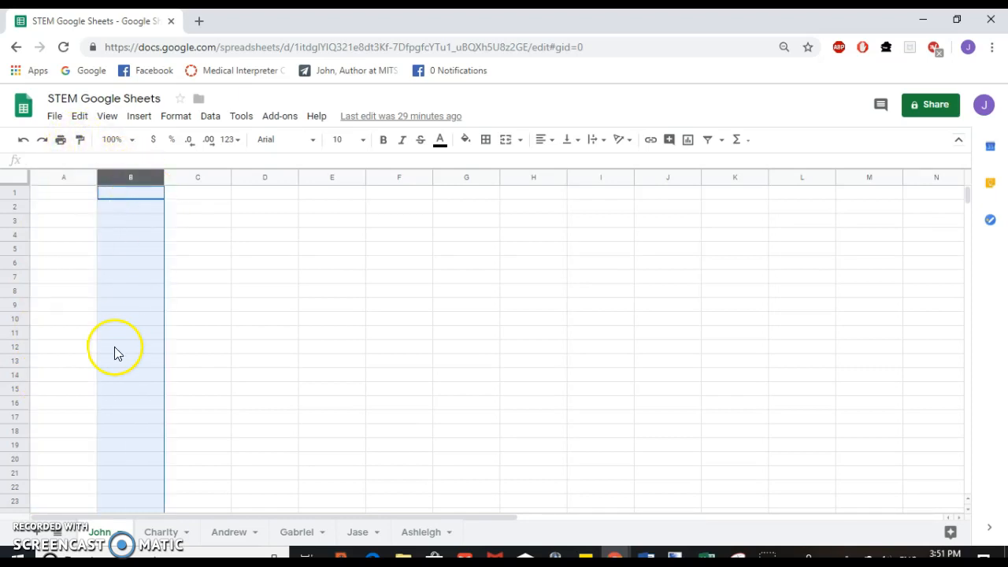
pyautogui.click(11, 193)
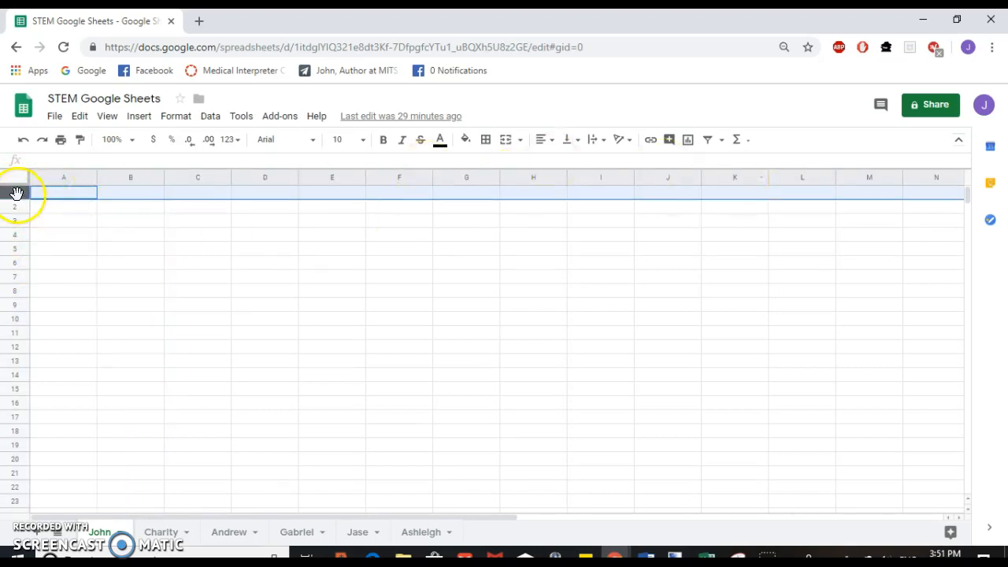
pyautogui.click(68, 176)
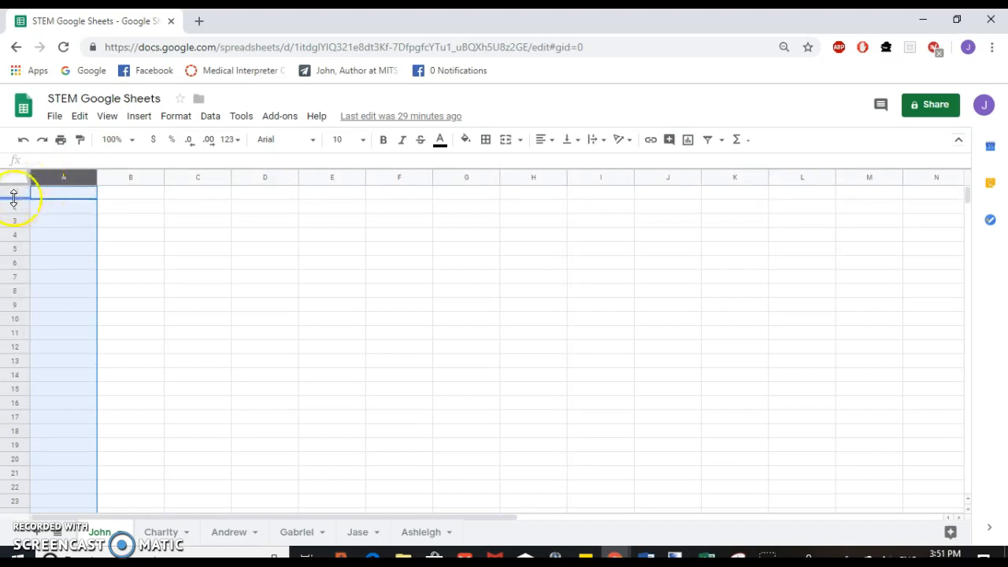
pyautogui.click(11, 193)
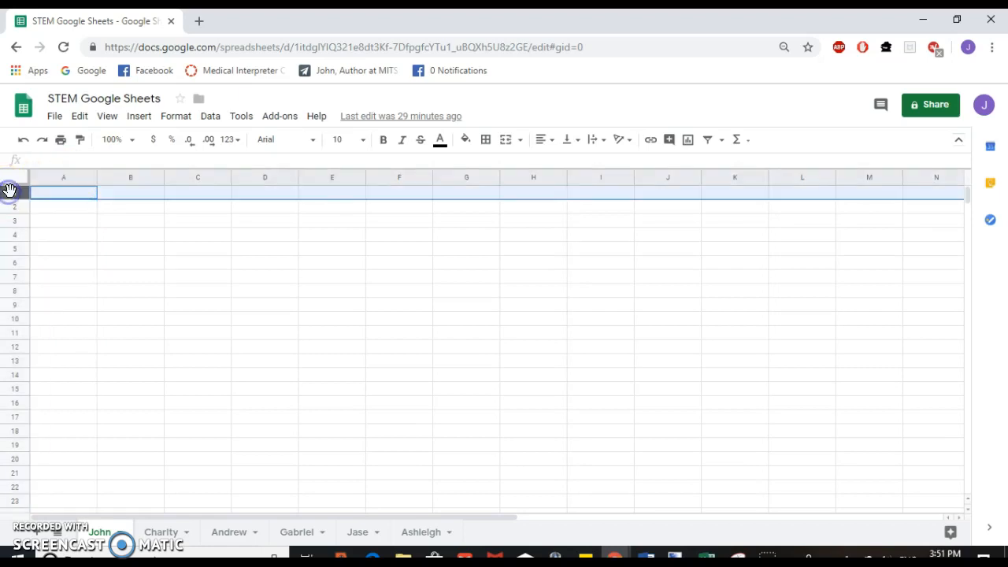
# Enter the column headers "Age (yrs.)" in cell A1 and "Height (ft.)" in cell B1.
pyautogui.click(61, 207)
pyautogui.click(78, 194)
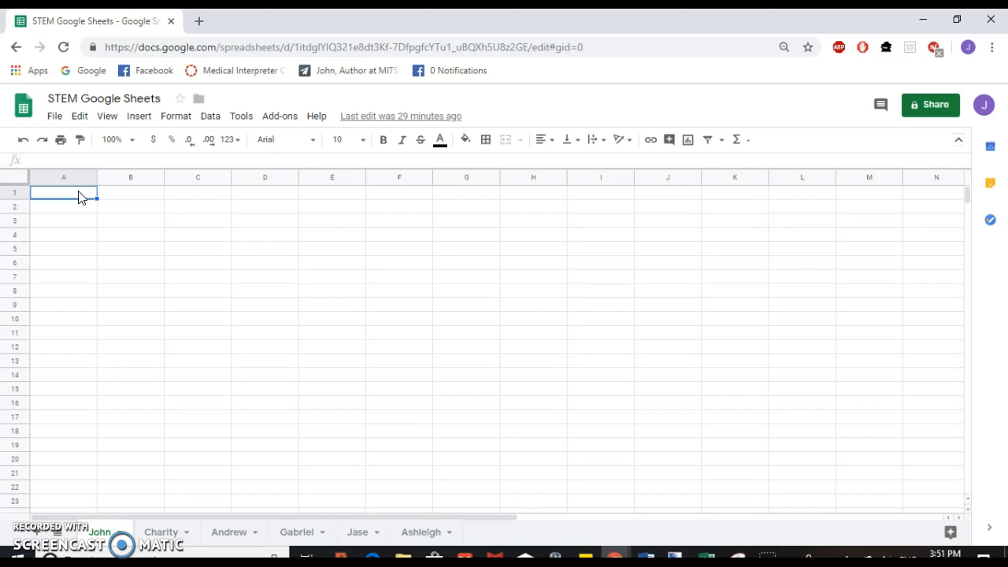
pyautogui.write('Age')
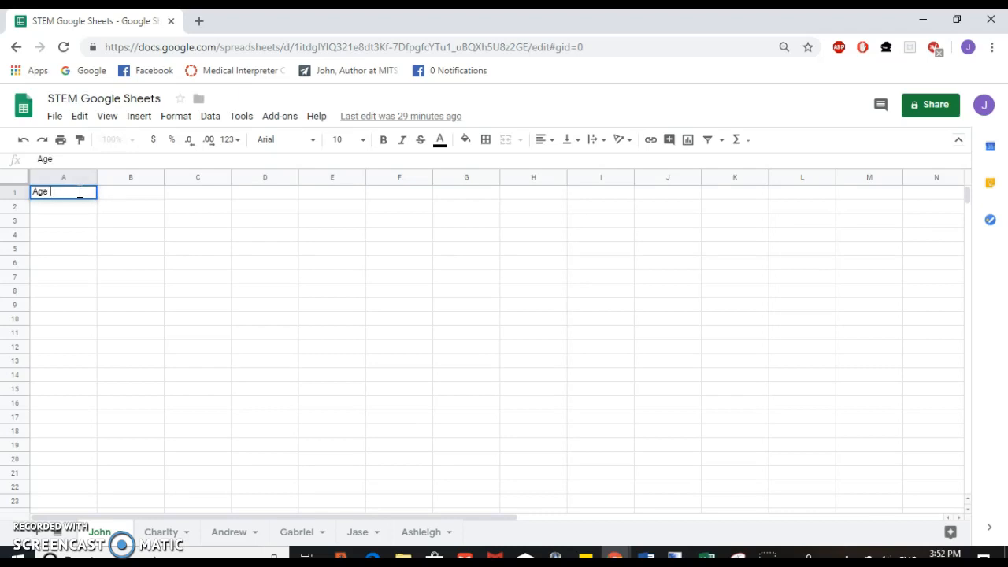
pyautogui.write('(yrs.)')
pyautogui.press('Tab')
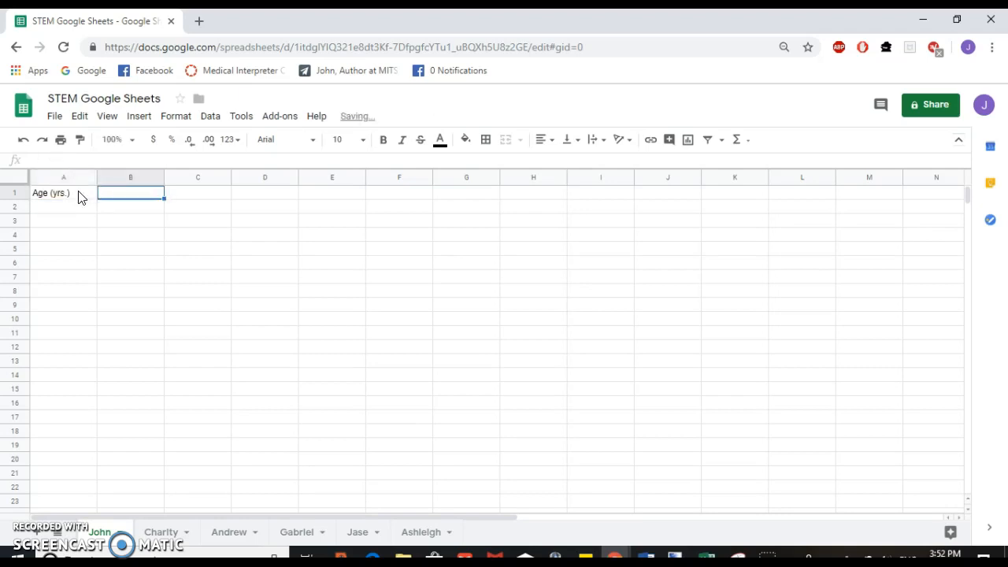
pyautogui.write('Height')
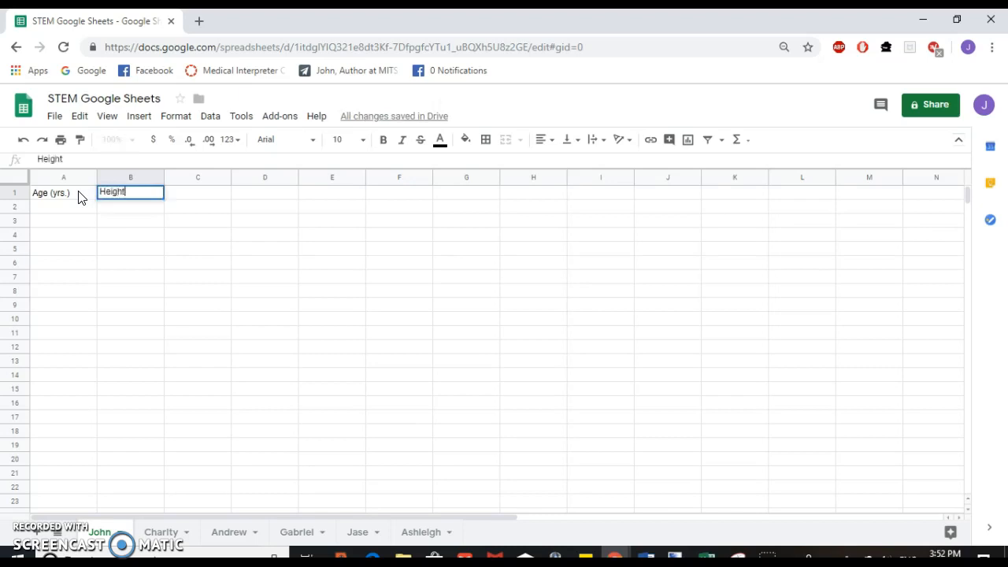
pyautogui.write('(')
pyautogui.press('BackSpace')
pyautogui.write('(ft.)')
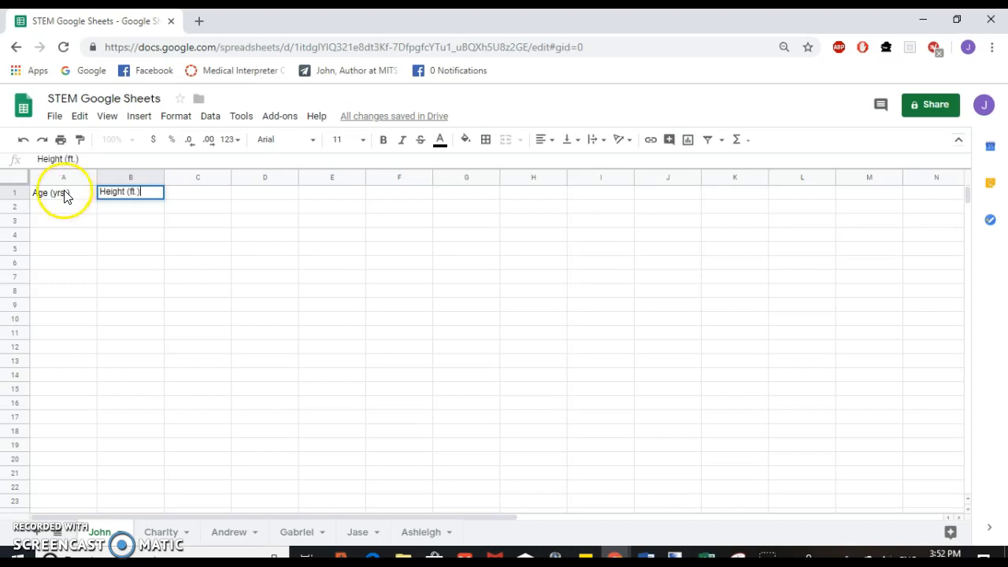
# Fill in the first two data rows: age 35 with height 5.5, and age 20 with height 5.7.
pyautogui.click(78, 208)
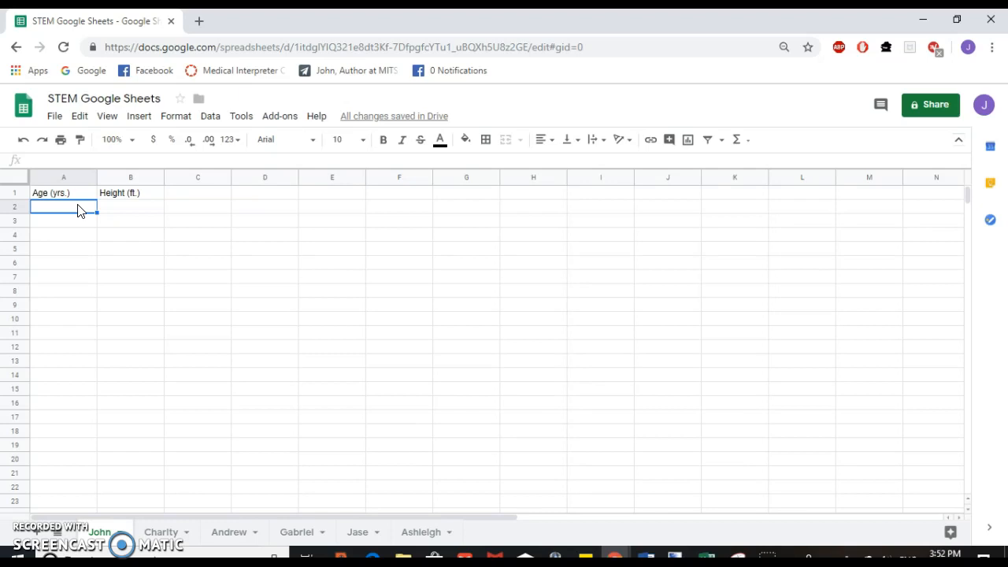
pyautogui.write('35')
pyautogui.press('Tab')
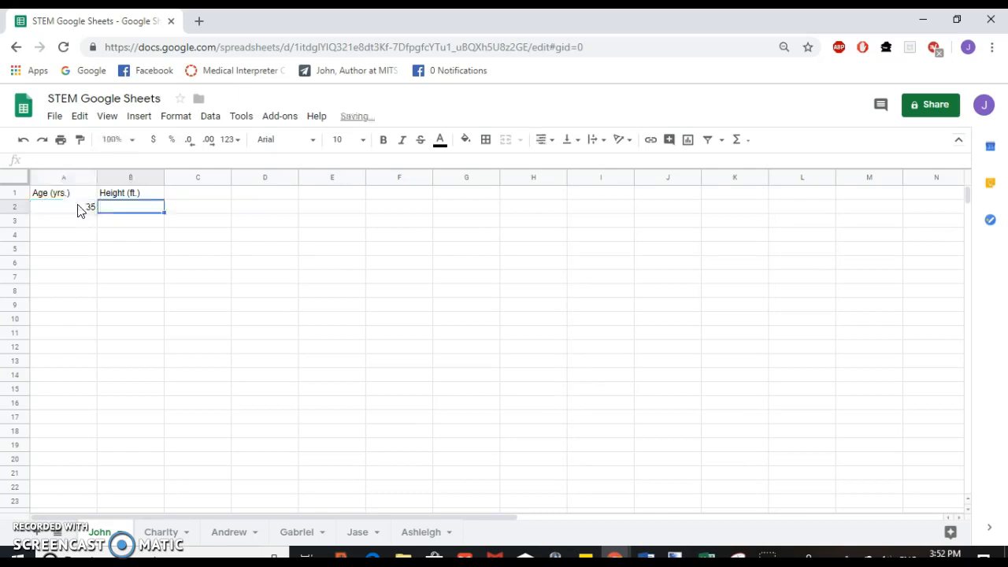
pyautogui.write('5.5')
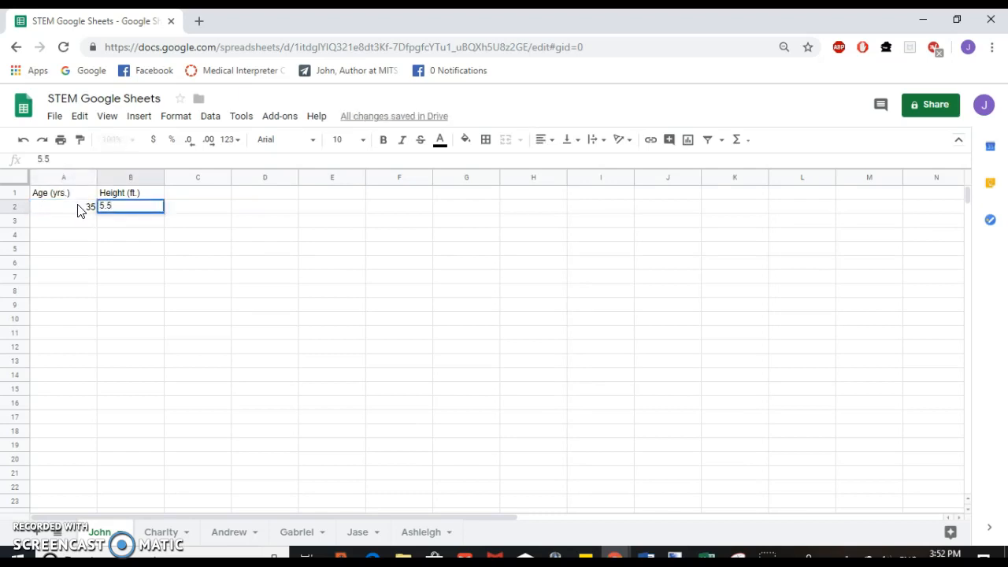
pyautogui.press('Return')
pyautogui.write('20')
pyautogui.press('Tab')
pyautogui.write('5.7')
pyautogui.press('Return')
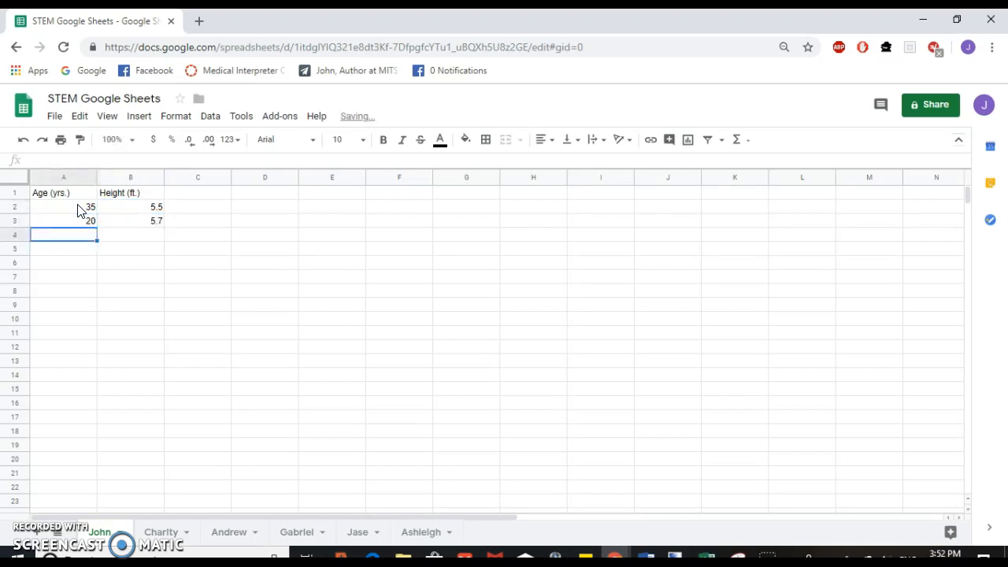
# Fill in rows 4 and 5 with age 5 and height 3, and age 1 and height 1.
pyautogui.write('5')
pyautogui.press('Tab')
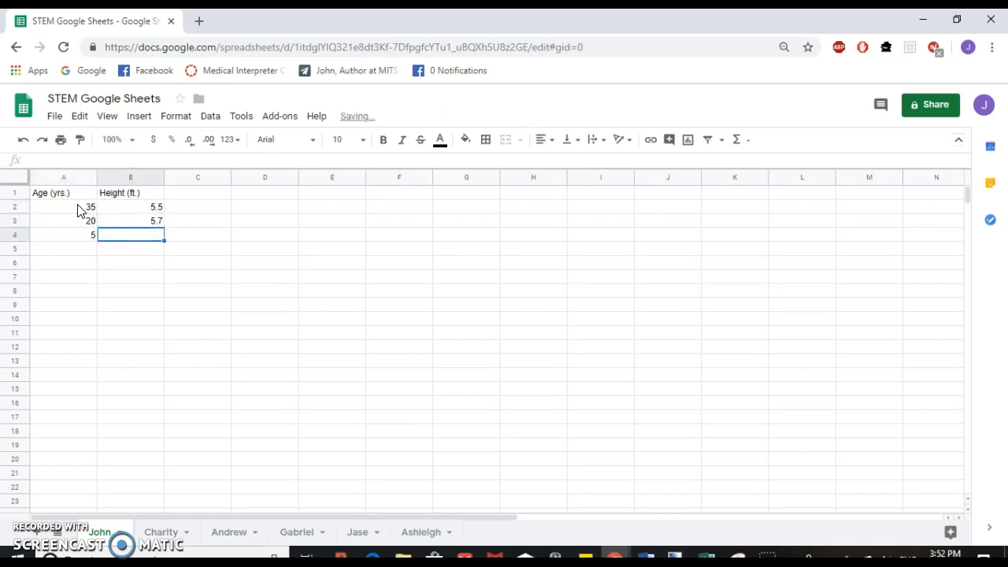
pyautogui.write('3')
pyautogui.press('Return')
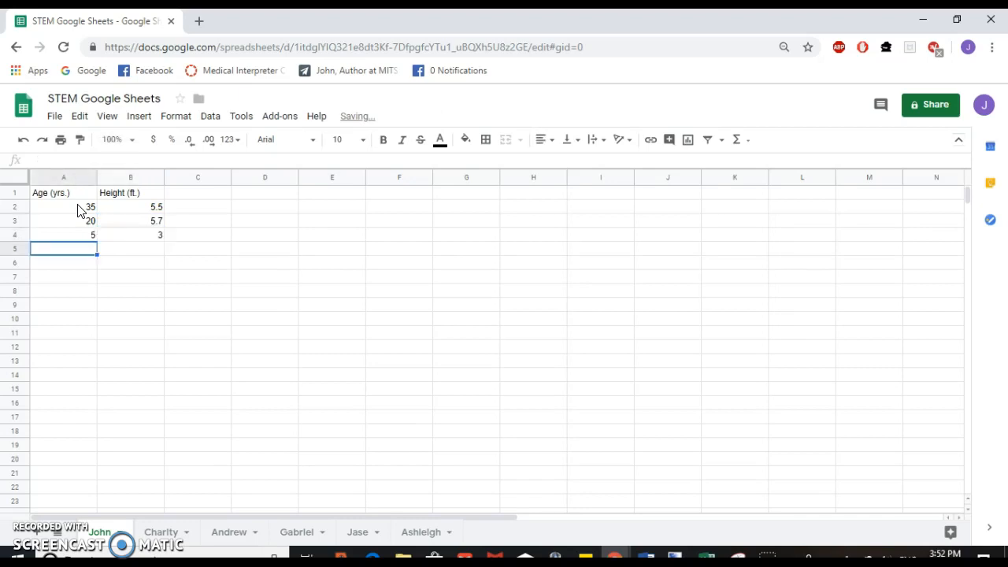
pyautogui.write('1')
pyautogui.press('Tab')
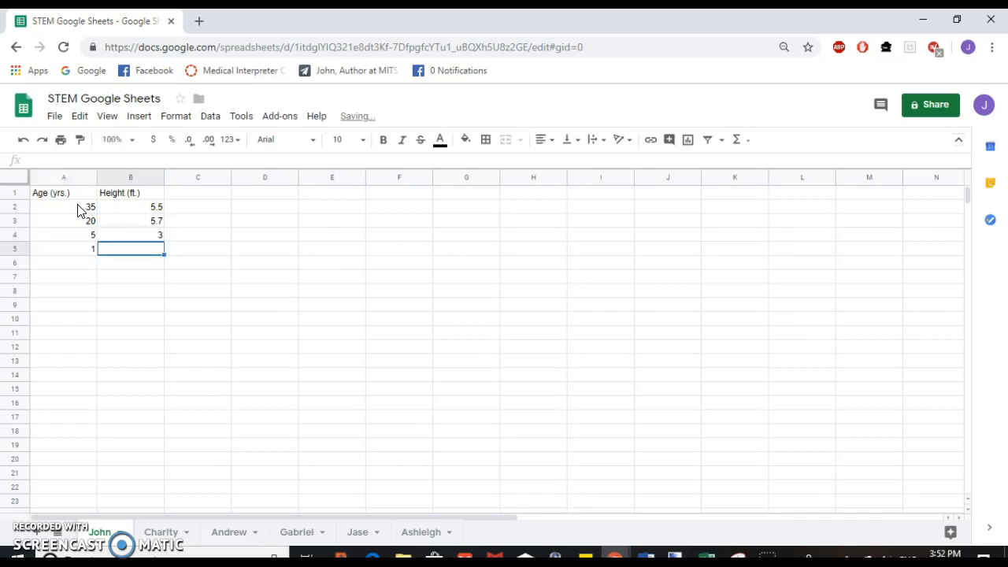
pyautogui.write('1')
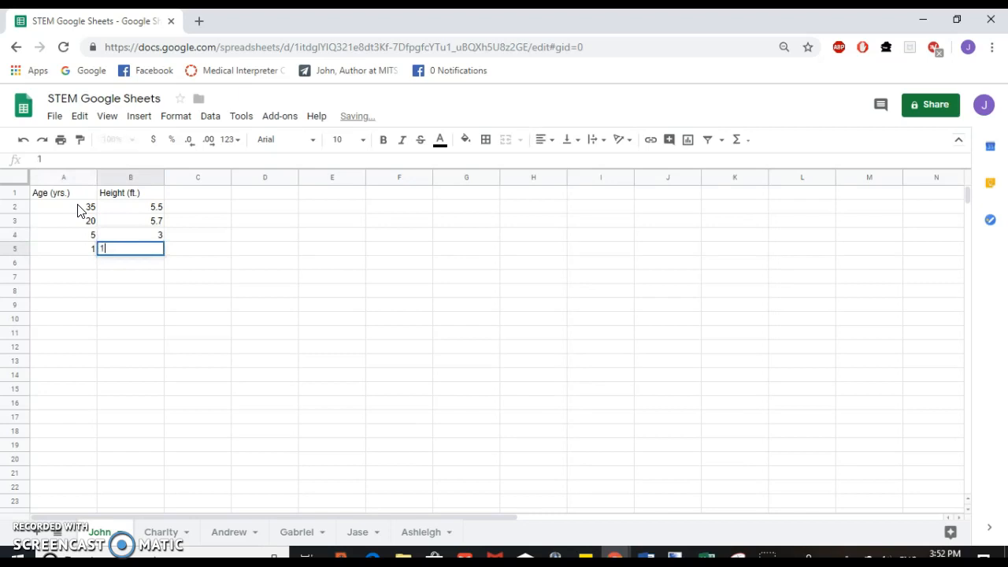
pyautogui.press('Return')
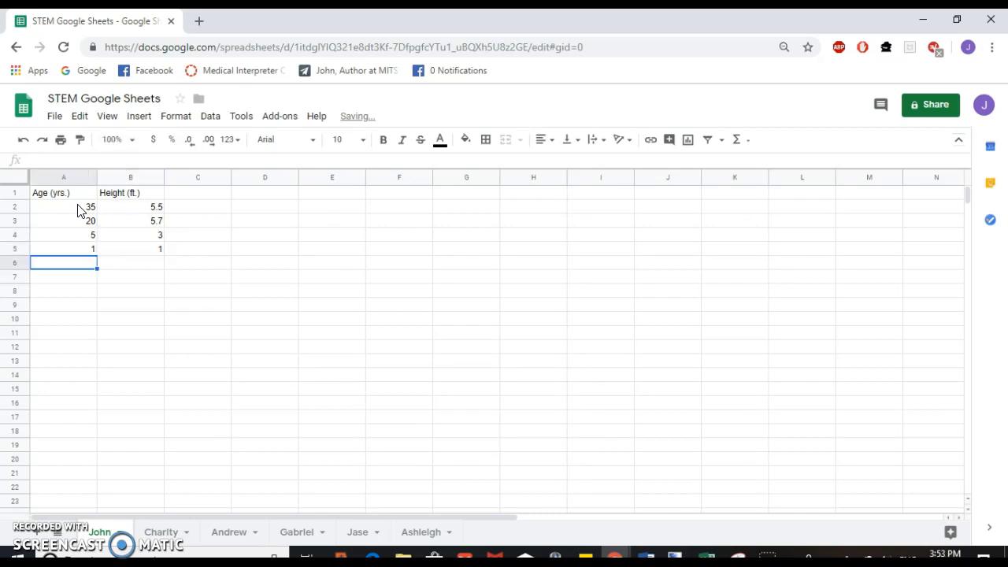
# Enter an age of 8 in cell A6 and a height of 7 in cell B6.
pyautogui.write('8')
pyautogui.press('Return')
pyautogui.press('Up')
pyautogui.press('Right')
pyautogui.write('7')
pyautogui.press('Return')
pyautogui.press('Up')
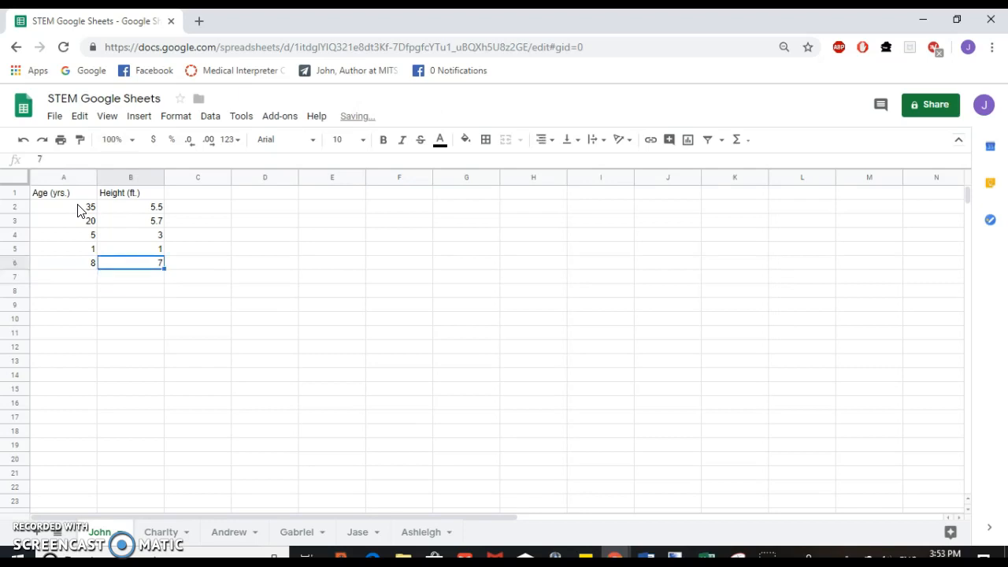
pyautogui.press('Left')
pyautogui.press('Down')
pyautogui.press('Up')
pyautogui.press('Right')
pyautogui.press('Down')
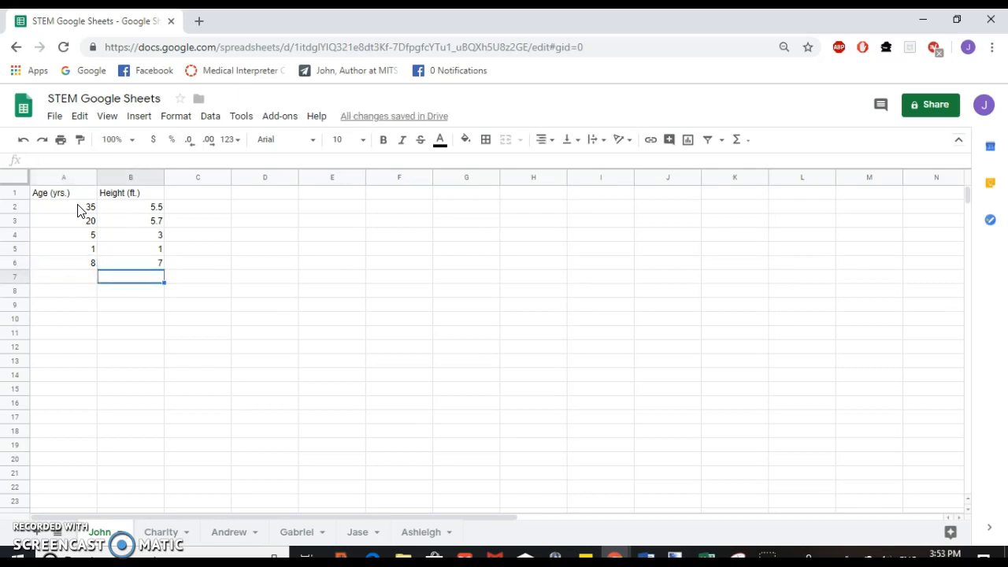
pyautogui.press('Up')
pyautogui.press('Left')
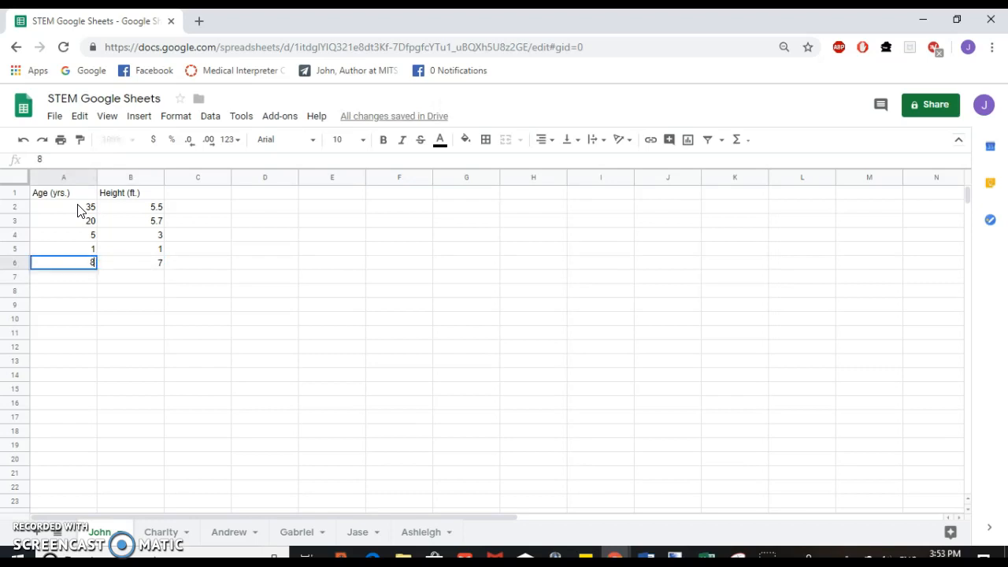
pyautogui.press('Down')
pyautogui.press('Up')
pyautogui.press('Right')
pyautogui.press('Left')
pyautogui.press('Right')
# Enter an age of 15 in cell A7 and a height of 7.5 in cell B7.
pyautogui.press('Down')
pyautogui.press('Left')
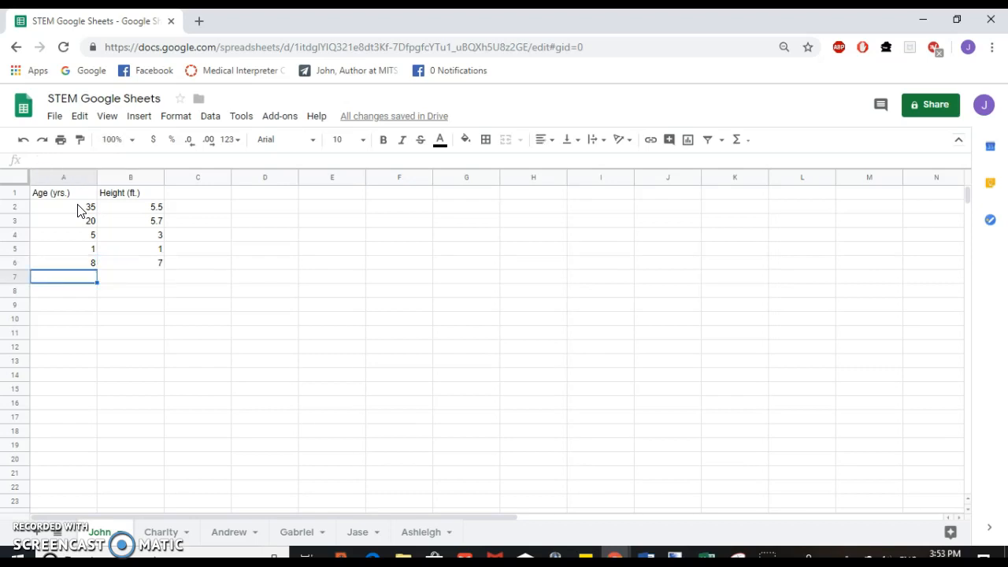
pyautogui.write('15')
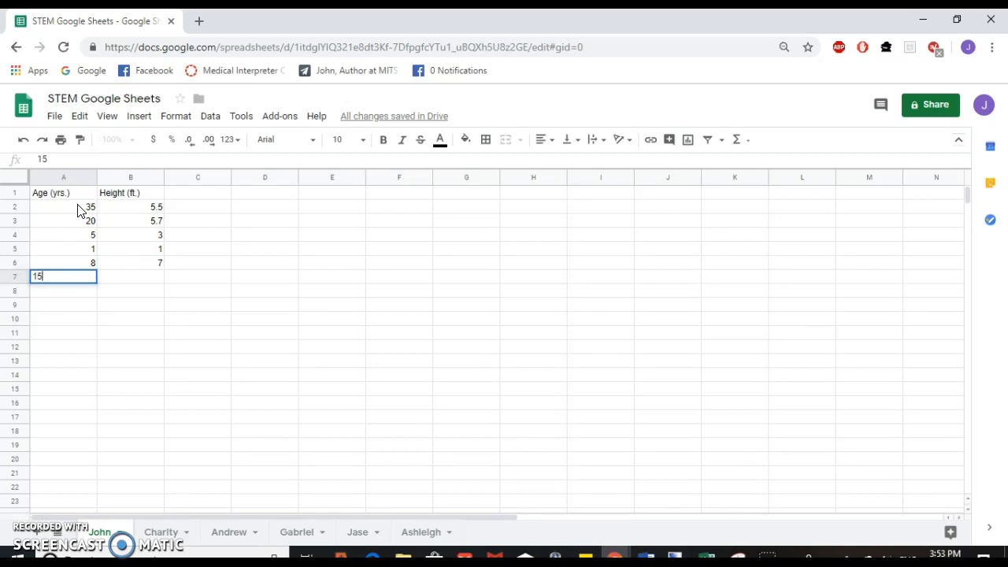
pyautogui.press('Tab')
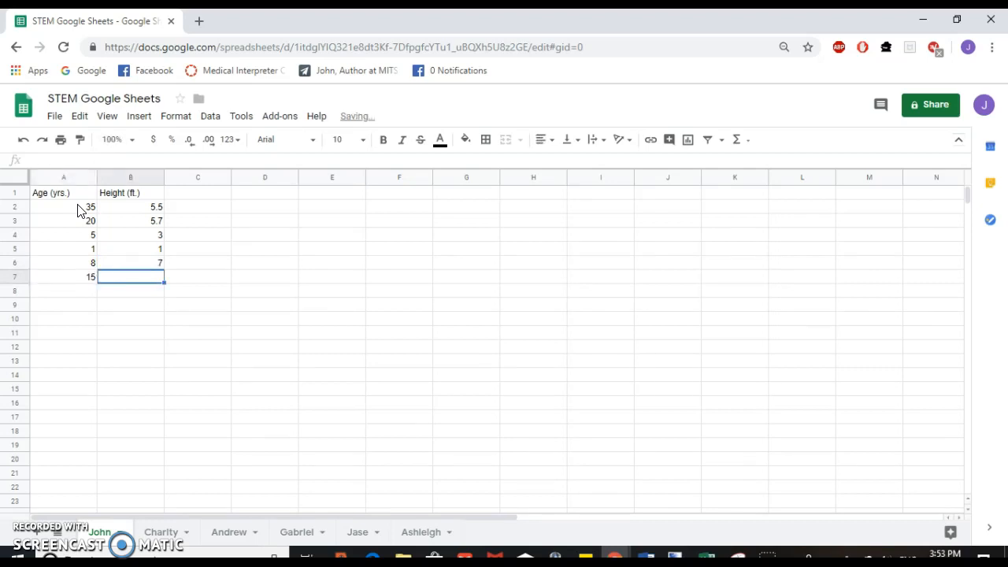
pyautogui.write('7.5')
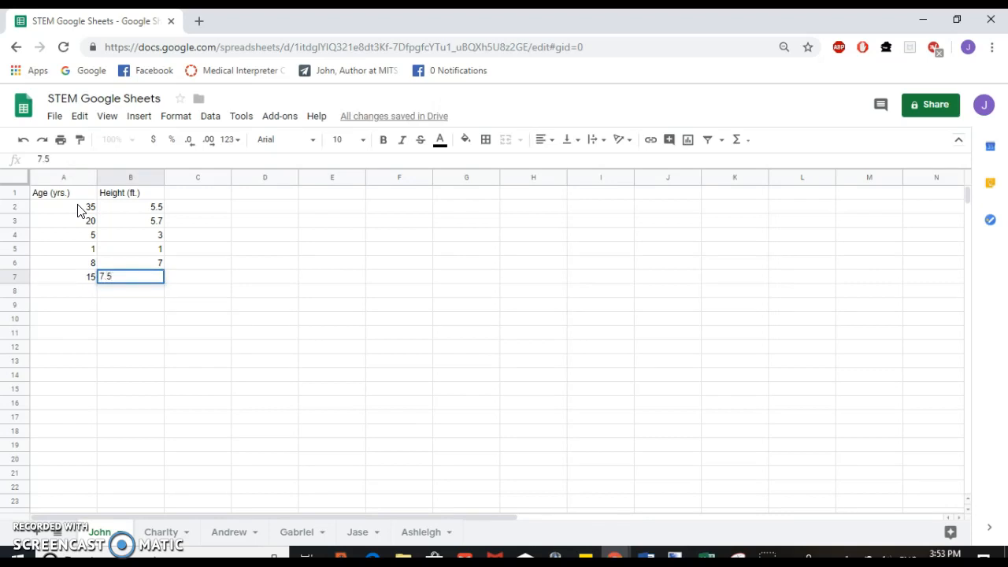
pyautogui.press('Return')
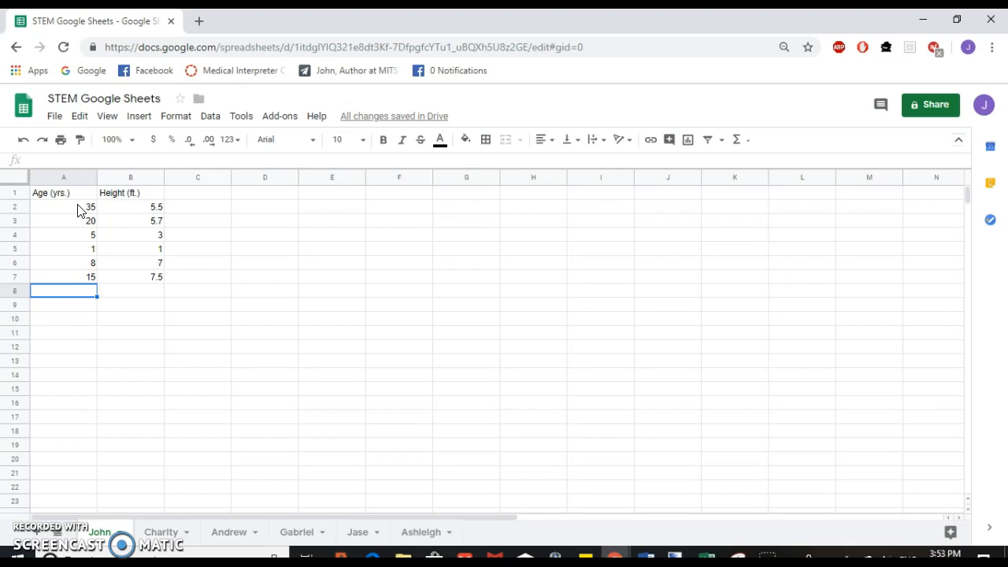
# Enter an age of 7 in cell A8 and a height of 2 in cell B8, replacing that height with "1..5".
pyautogui.write('7')
pyautogui.press('Tab')
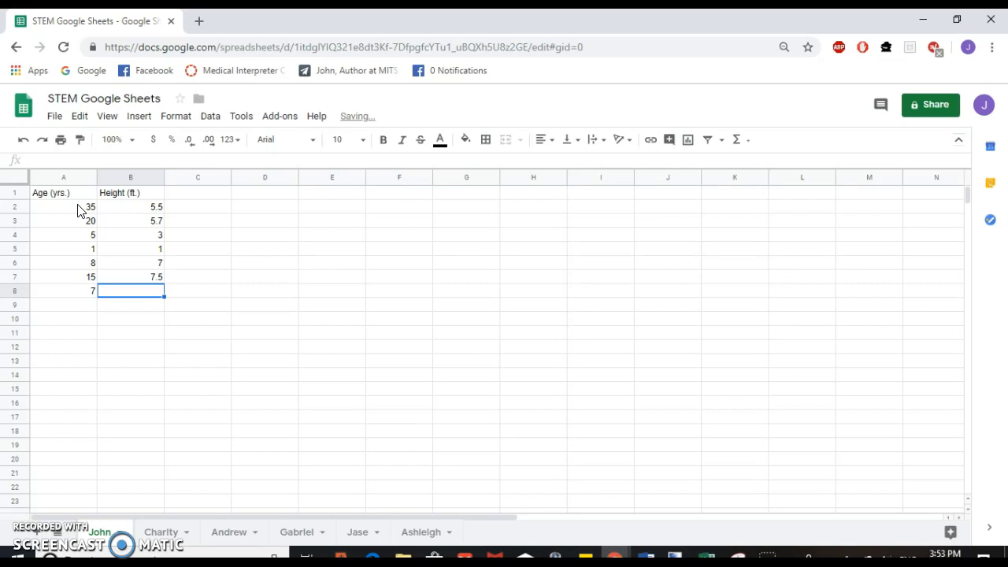
pyautogui.write('2')
pyautogui.press('Return')
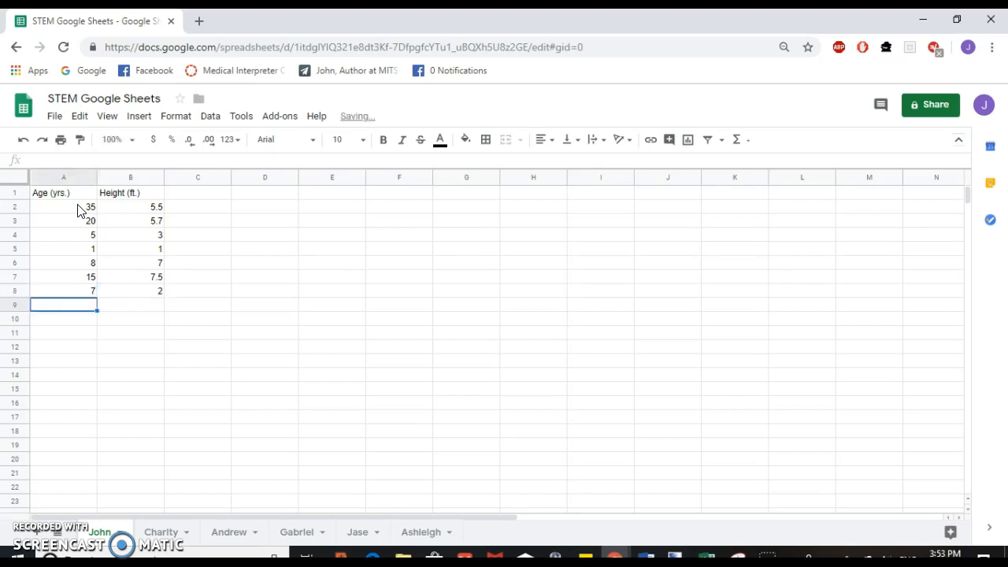
pyautogui.press('Up')
pyautogui.press('Right')
pyautogui.write('1 .5')
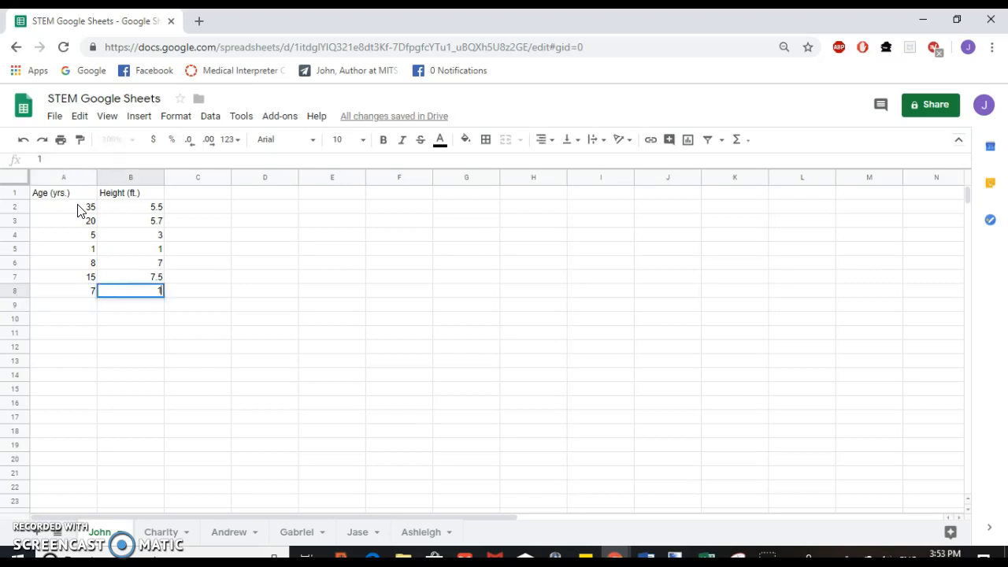
pyautogui.press('Return')
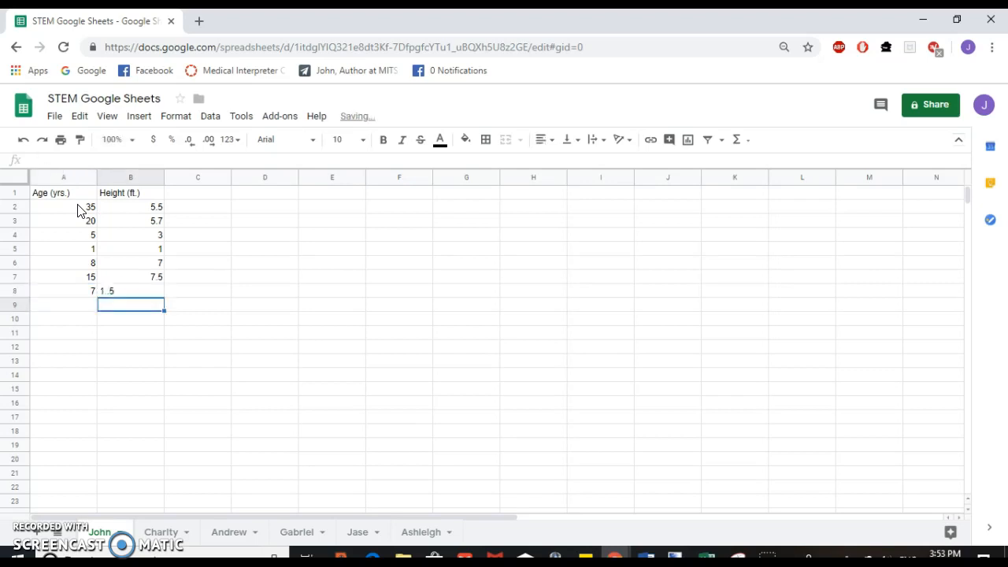
# Correct the height in cell B8 to 1.5.
pyautogui.press('Up')
pyautogui.write('1.5')
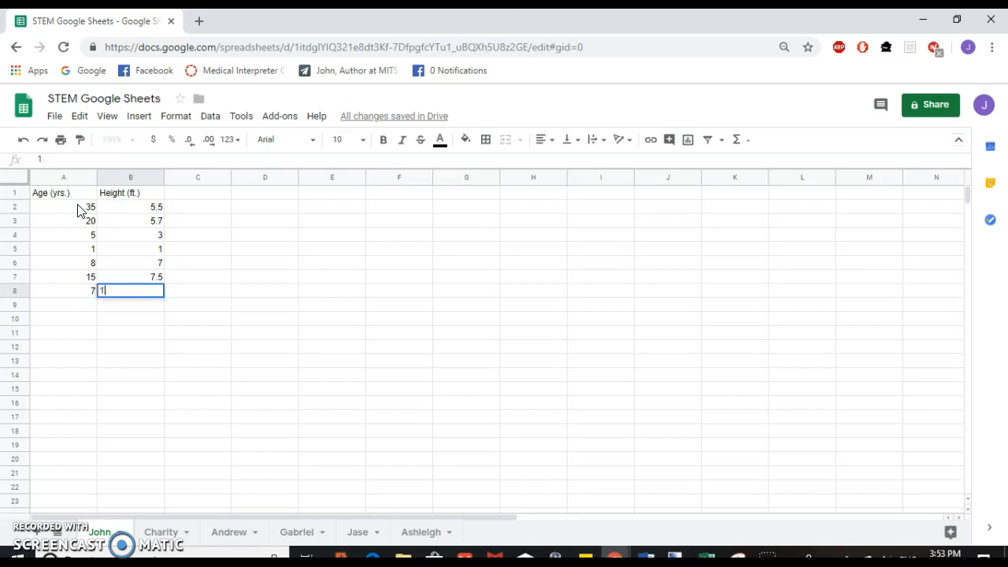
pyautogui.press('Return')
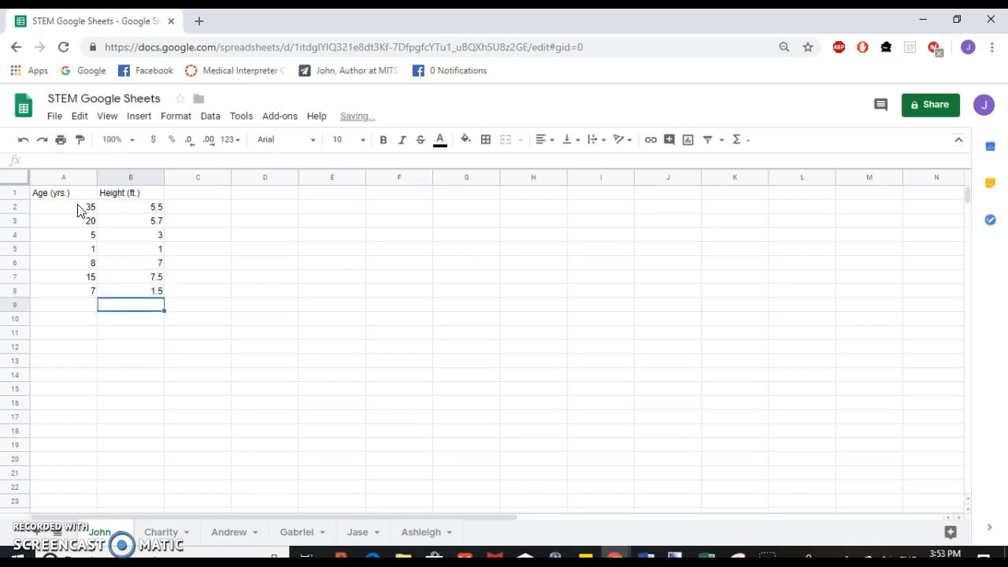
pyautogui.press('Up')
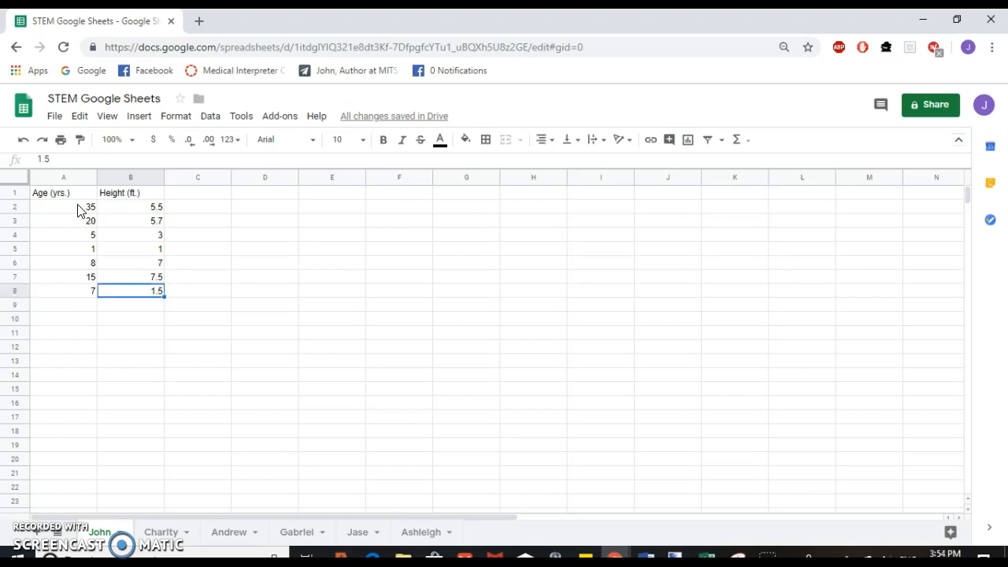
pyautogui.write('1.5')
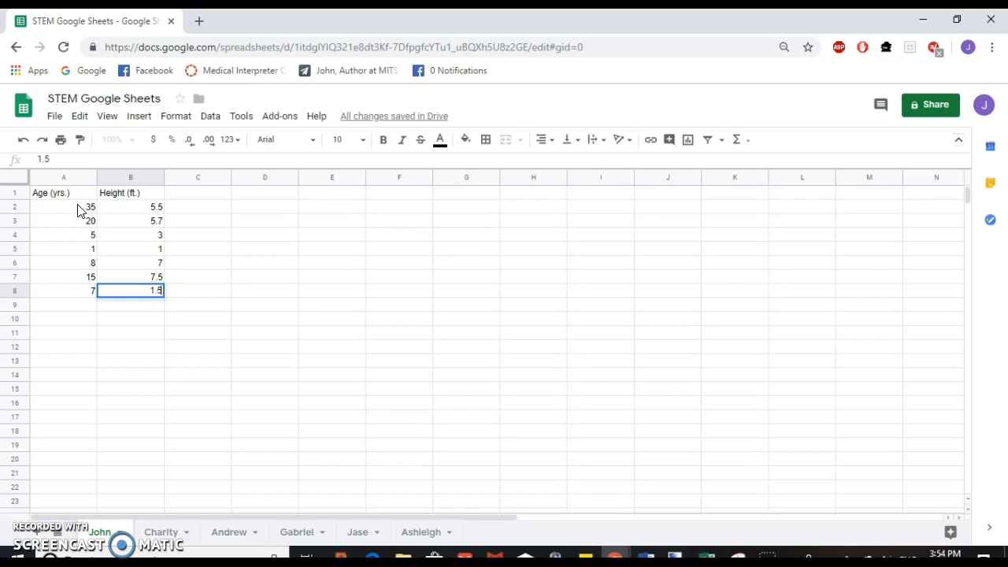
pyautogui.press('Return')
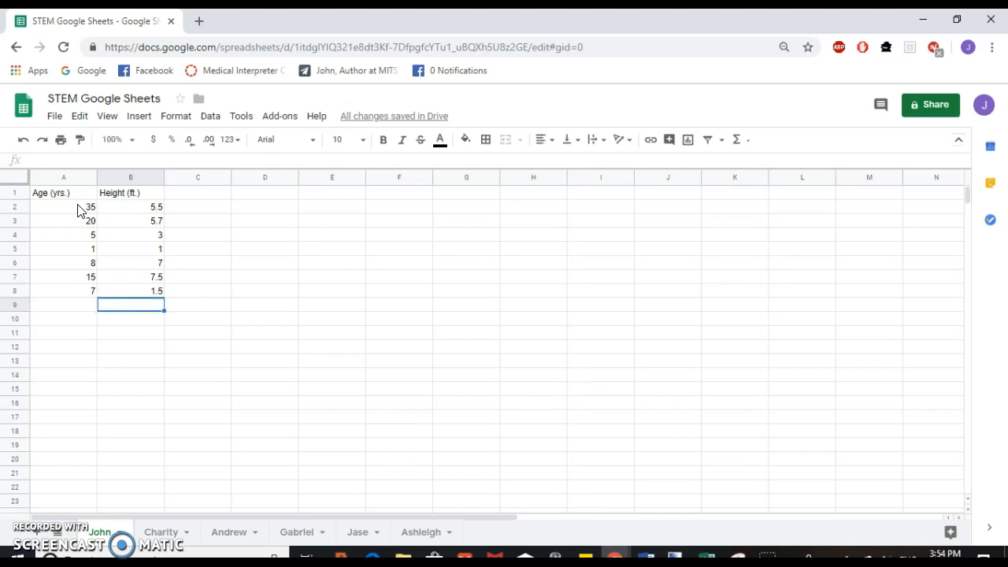
# Undo the last height correction in cell B8 and redo it.
pyautogui.click(24, 142)
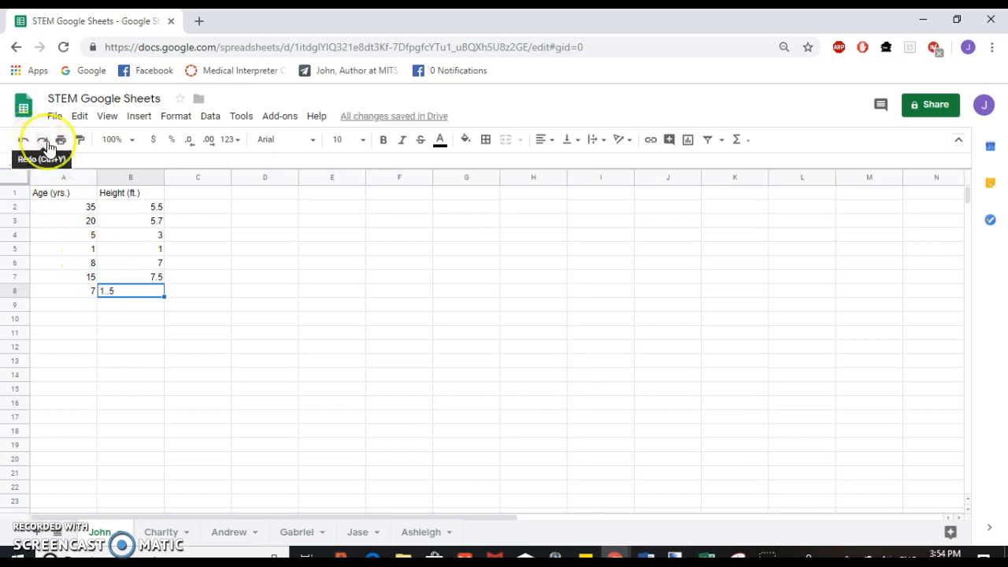
pyautogui.click(45, 143)
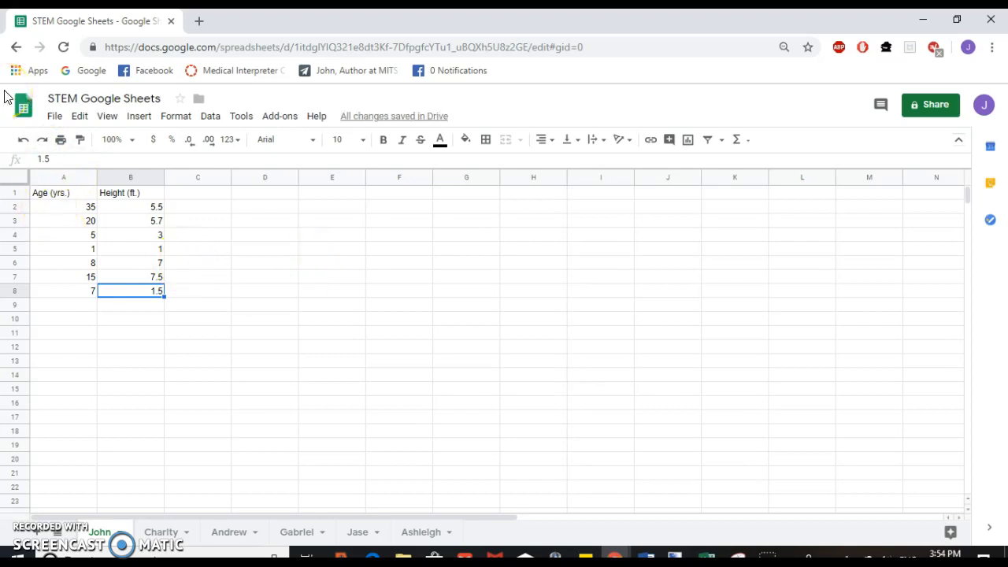
pyautogui.click(155, 292)
pyautogui.click(141, 307)
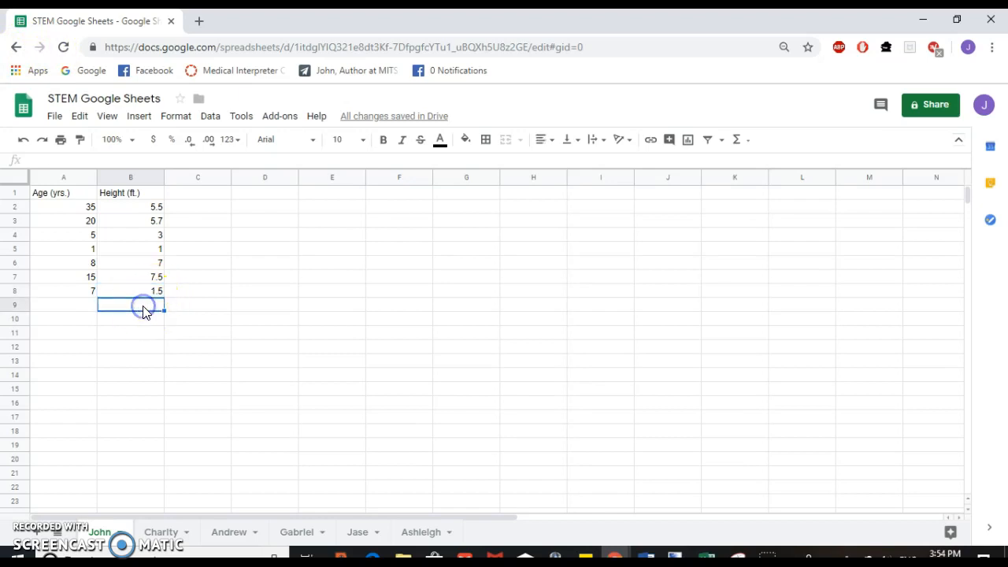
pyautogui.click(86, 311)
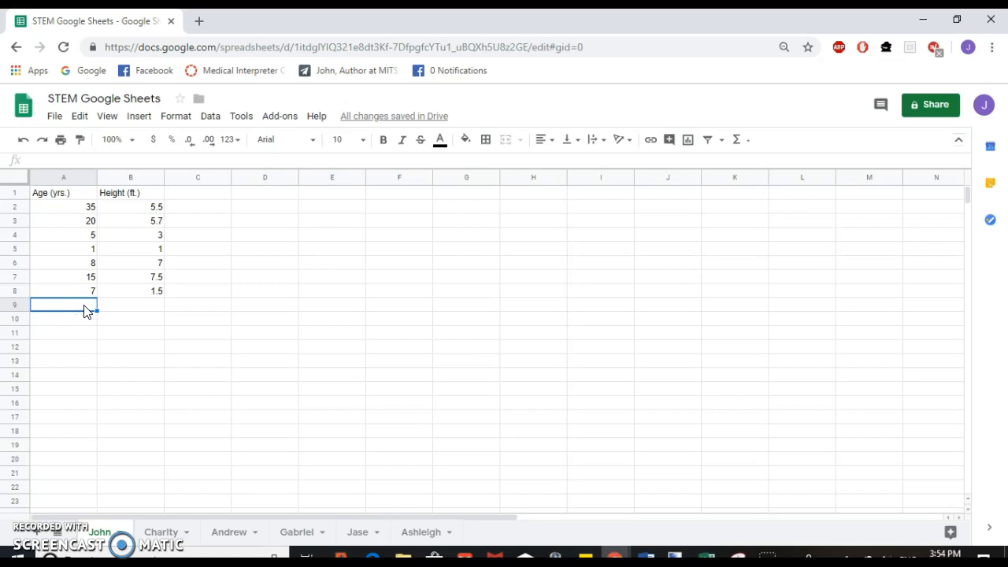
pyautogui.click(88, 211)
pyautogui.moveTo(67, 208); pyautogui.dragTo(144, 225)
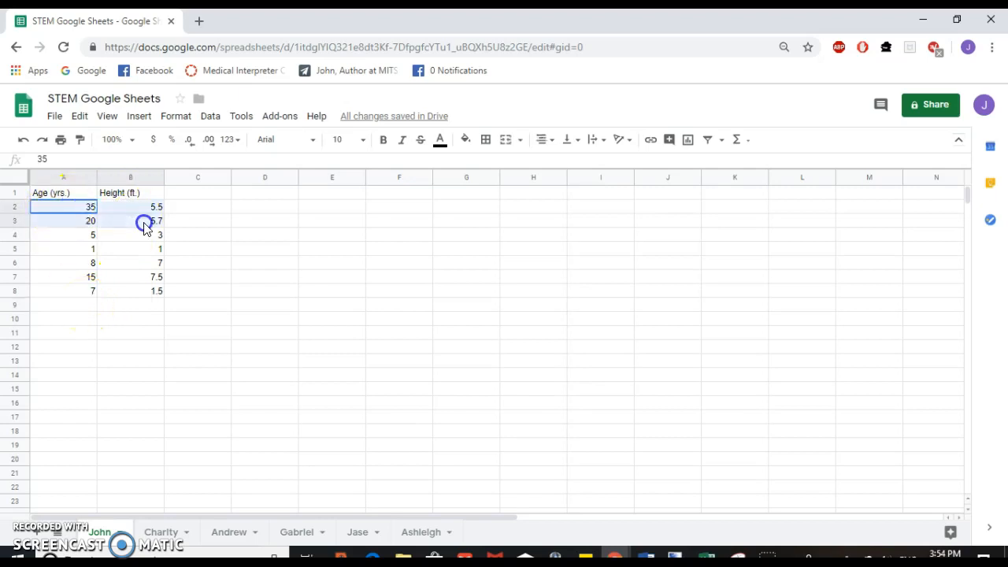
pyautogui.click(219, 233)
pyautogui.moveTo(59, 199); pyautogui.dragTo(155, 292)
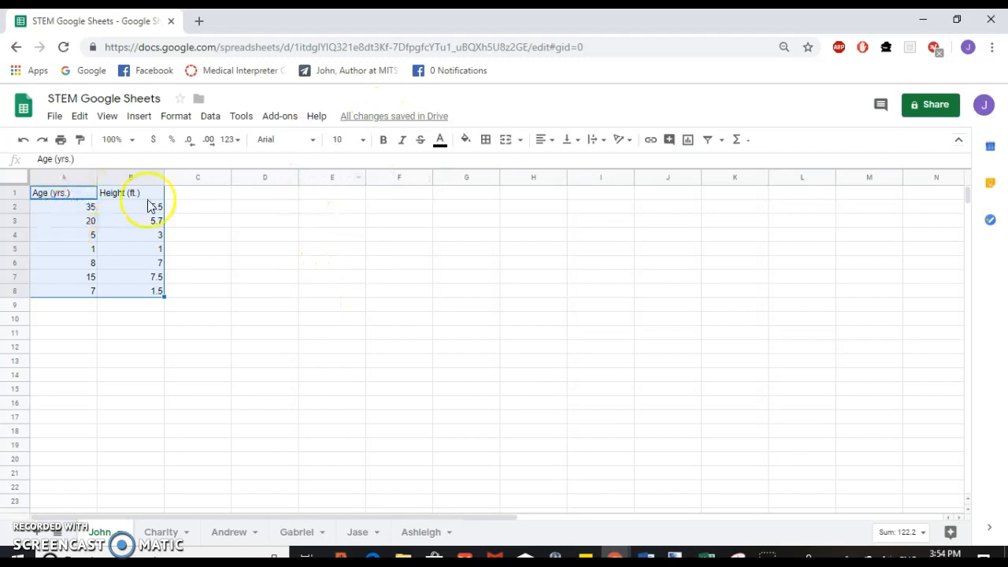
pyautogui.click(236, 267)
# Apply all borders to the age and height table in cells A1 through B8.
pyautogui.click(68, 197)
pyautogui.moveTo(68, 199); pyautogui.dragTo(135, 296)
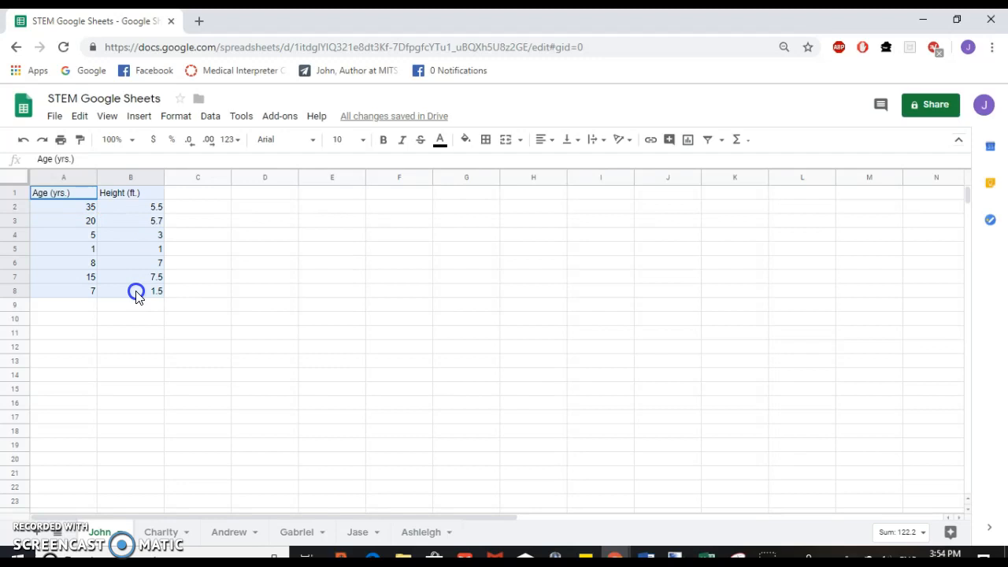
pyautogui.click(486, 142)
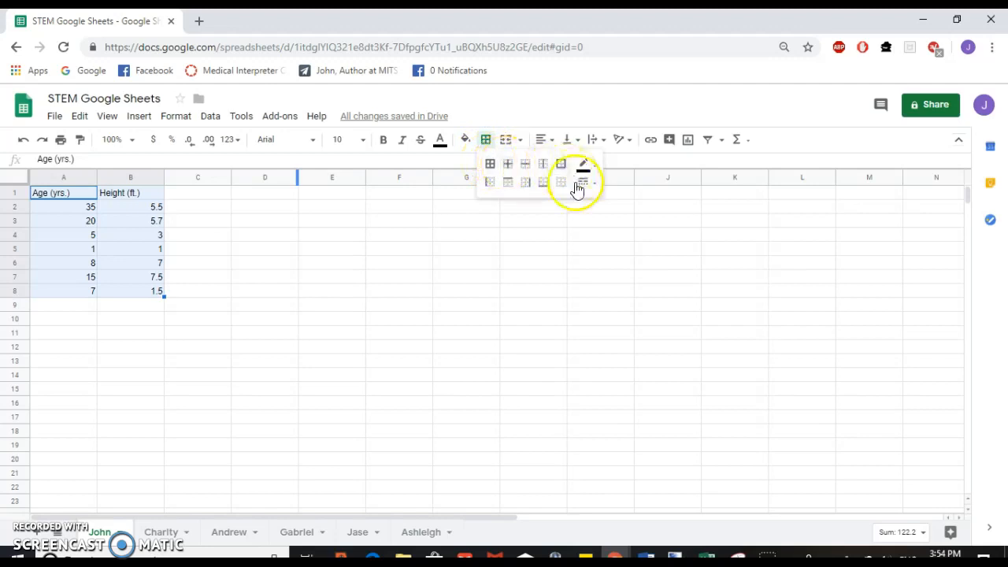
pyautogui.click(490, 165)
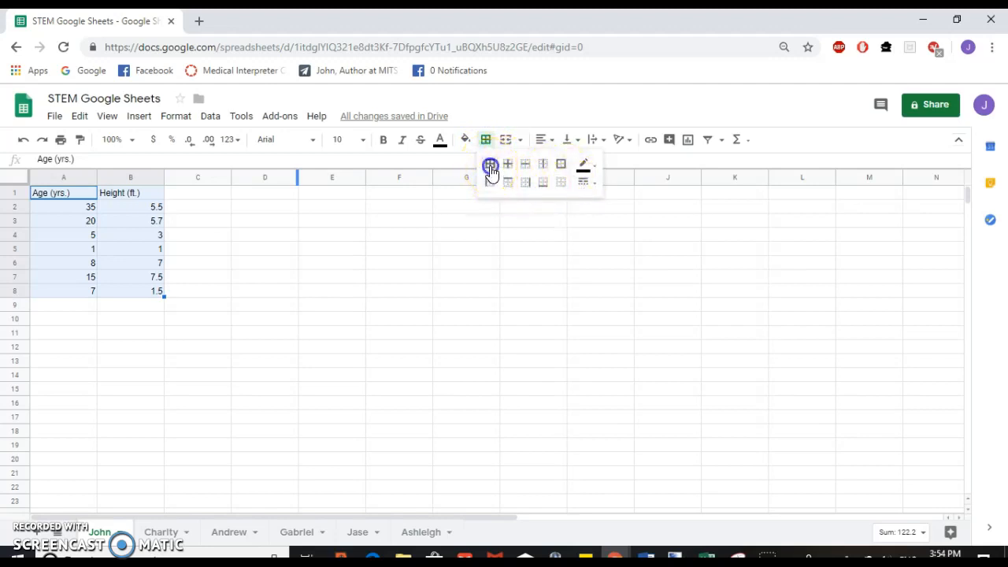
pyautogui.click(233, 263)
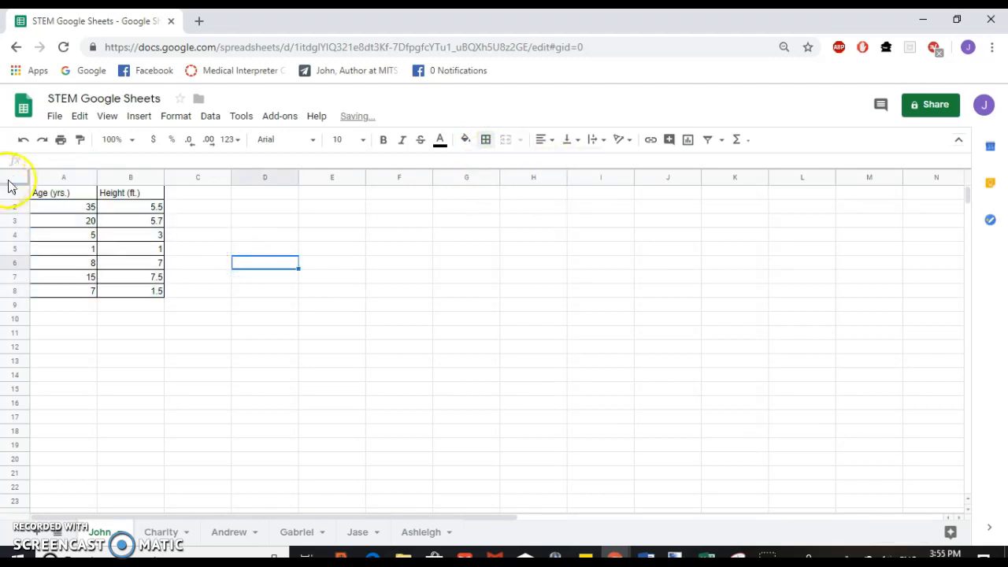
pyautogui.click(81, 305)
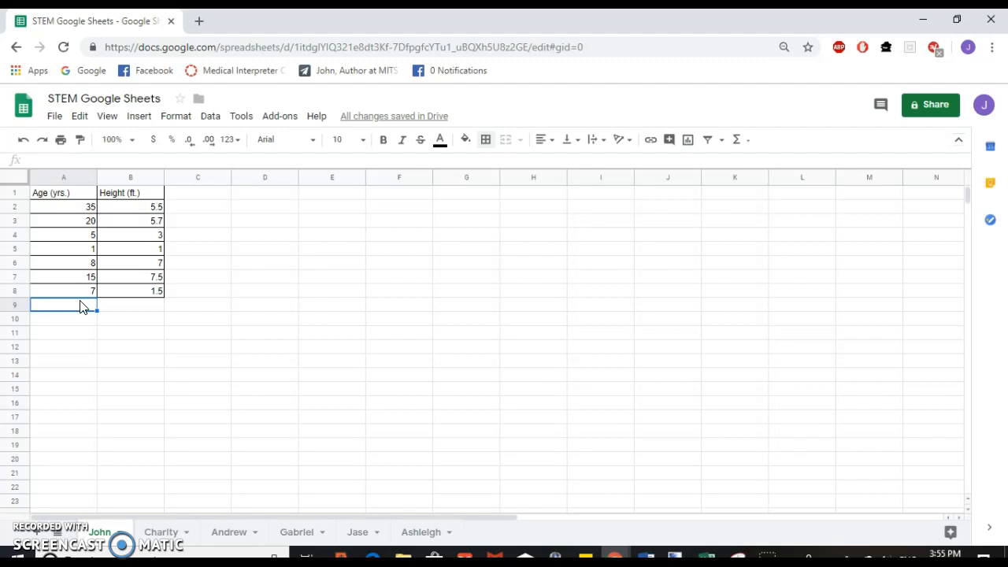
pyautogui.write('=')
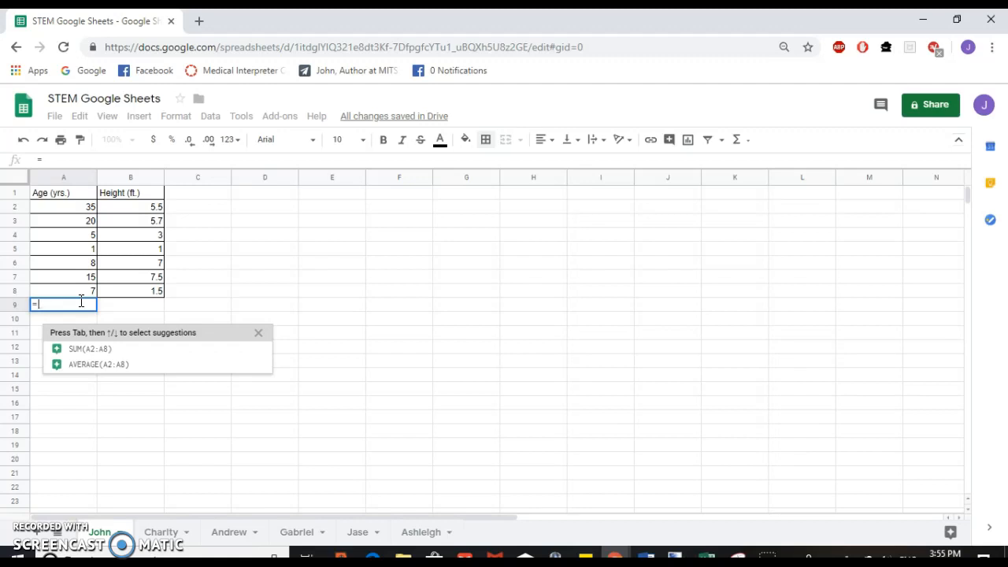
pyautogui.press('BackSpace')
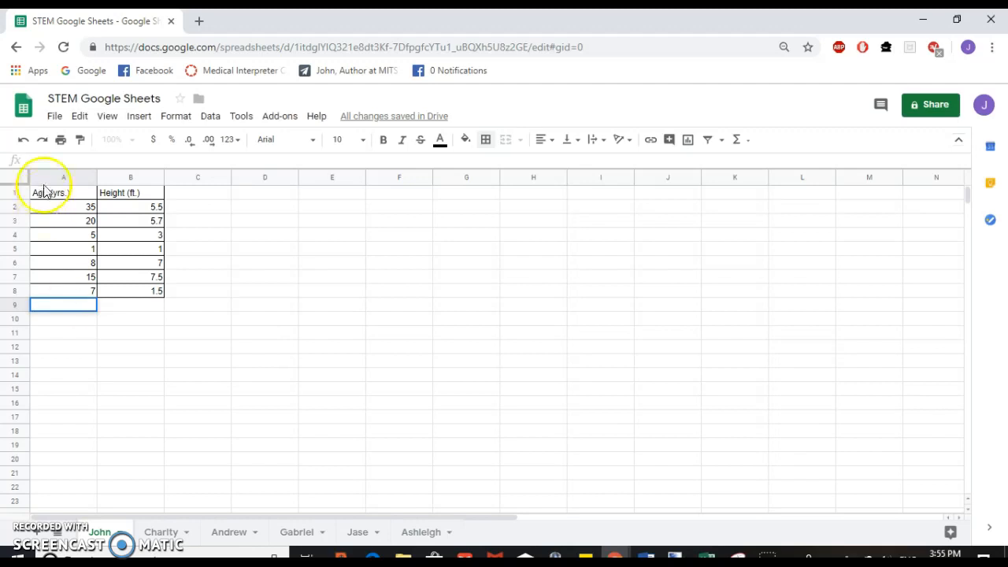
pyautogui.moveTo(68, 207); pyautogui.dragTo(70, 293)
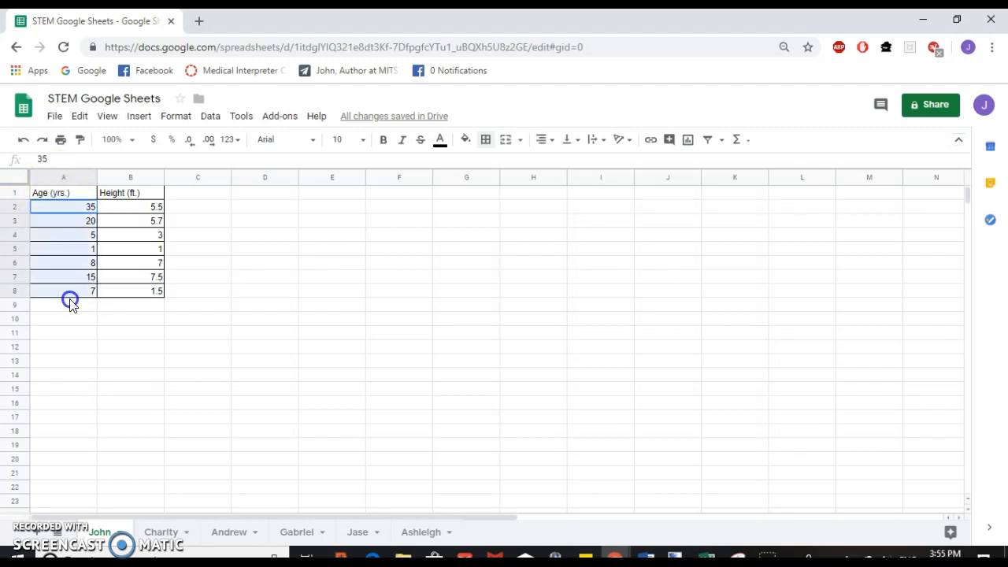
pyautogui.click(70, 311)
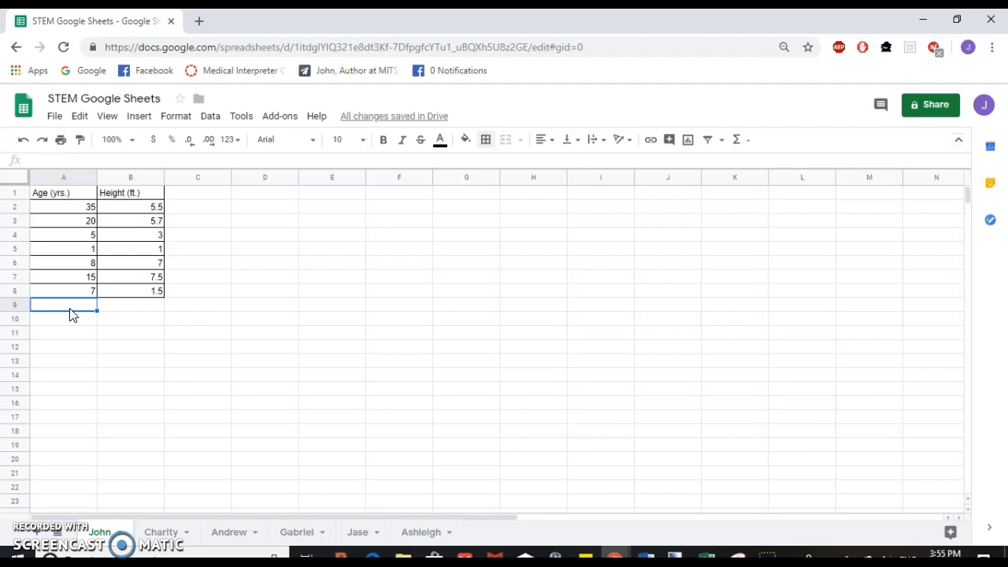
# Try to total the ages in cell A9 by entering "sum(a1:" without an equals sign.
pyautogui.write('sum(')
pyautogui.click(69, 211)
pyautogui.moveTo(69, 212); pyautogui.dragTo(74, 288)
pyautogui.click(76, 303)
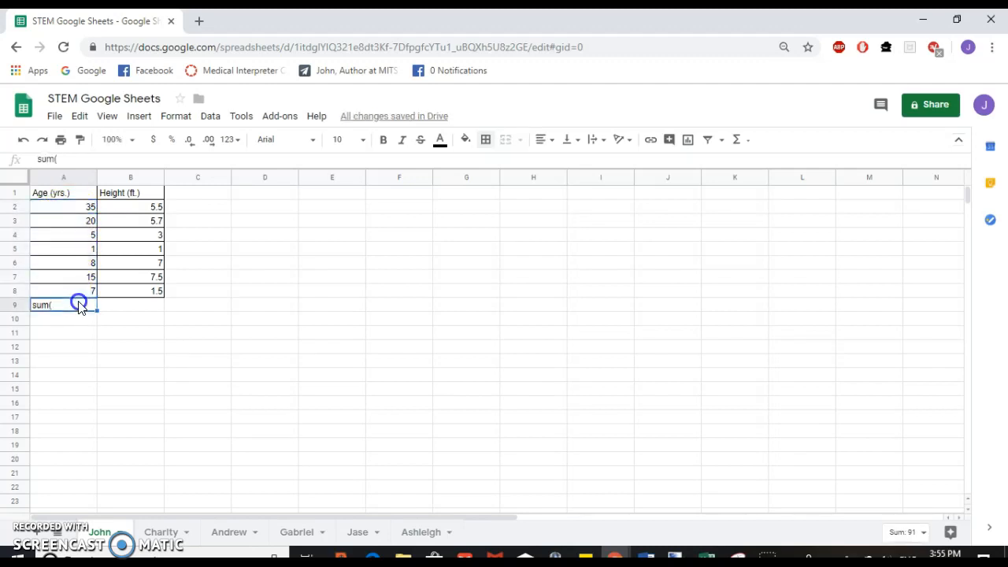
pyautogui.doubleClick(73, 305)
pyautogui.write('a1:')
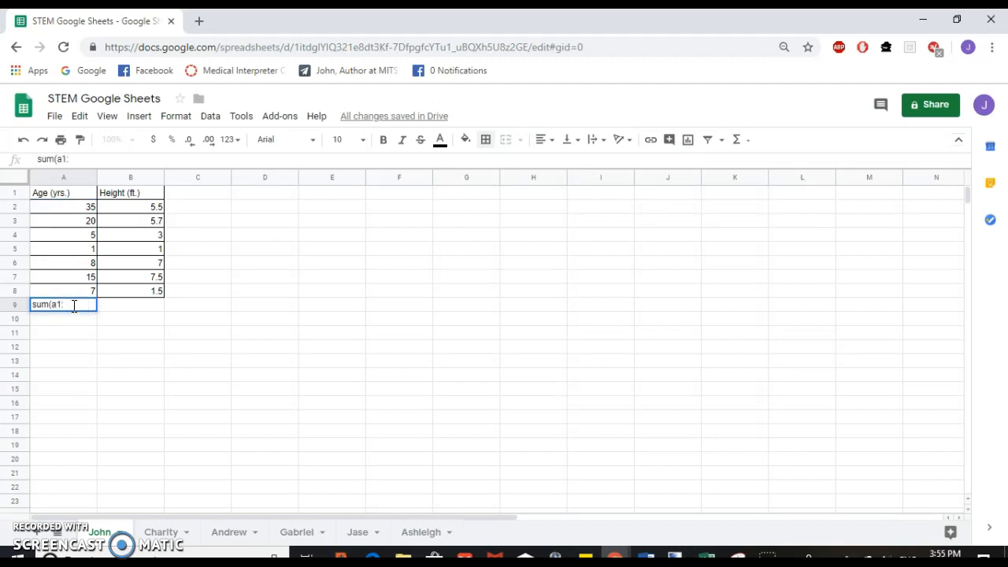
# Discard the incomplete sum text and clear cell A9.
pyautogui.press('BackSpace')
pyautogui.press('BackSpace')
pyautogui.press('BackSpace')
pyautogui.press('BackSpace')
pyautogui.press('BackSpace')
pyautogui.write('m')
pyautogui.press('Return')
pyautogui.click(73, 308)
pyautogui.press('Delete')
# Total the ages in cell A9 with the formula =sum(A2:A8).
pyautogui.write('=')
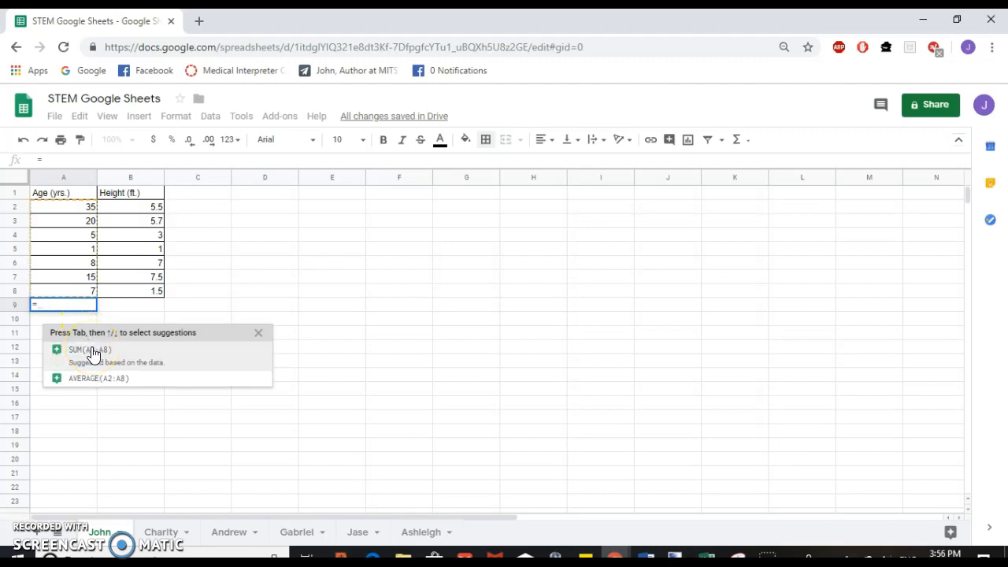
pyautogui.click(70, 304)
pyautogui.write('sum')
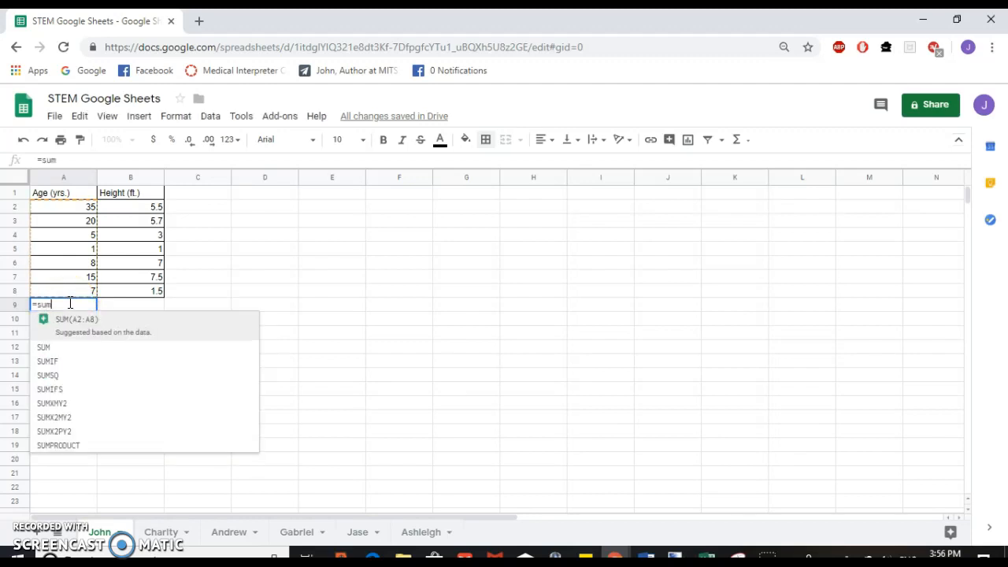
pyautogui.write('(')
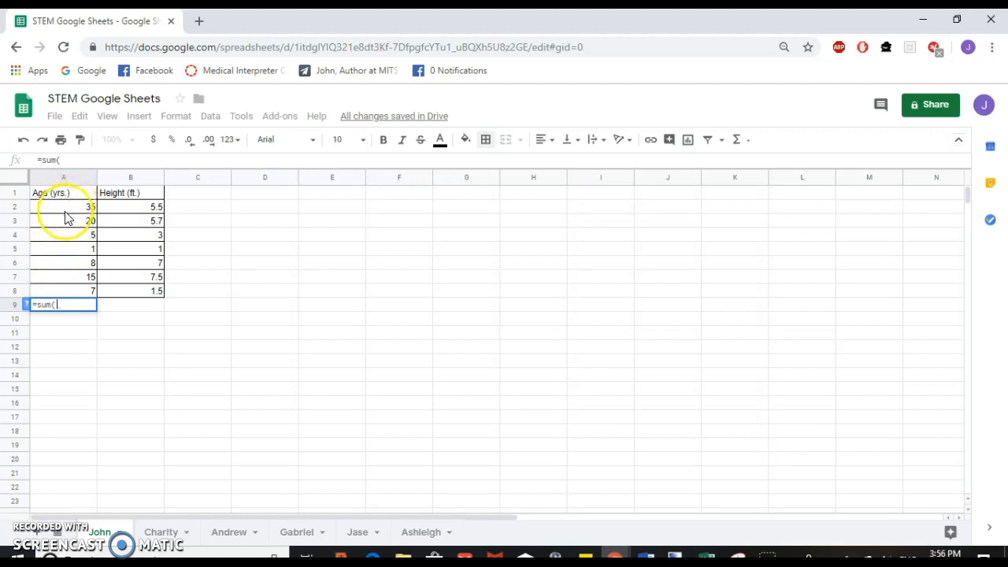
pyautogui.click(66, 209)
pyautogui.moveTo(66, 209); pyautogui.dragTo(77, 294)
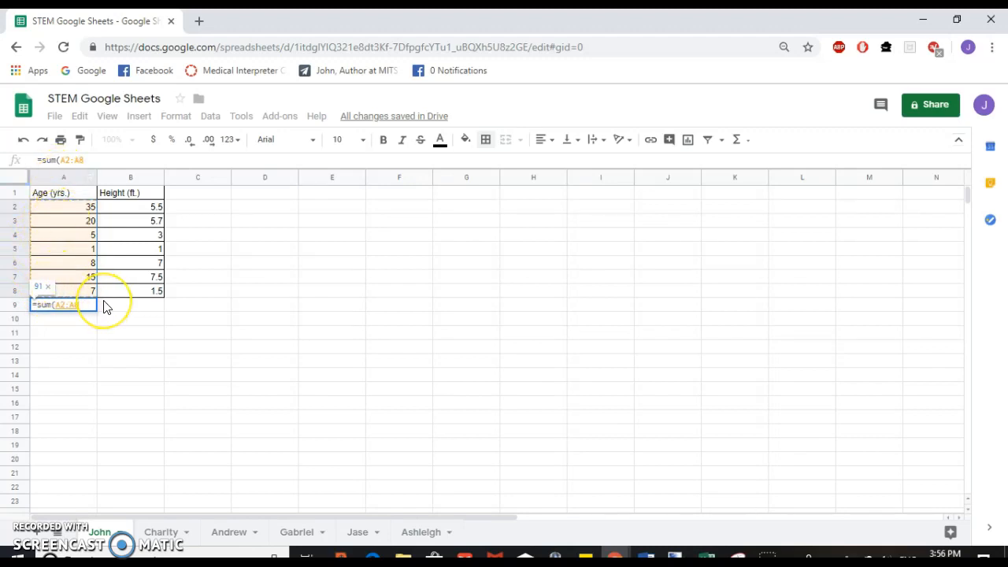
pyautogui.write(')')
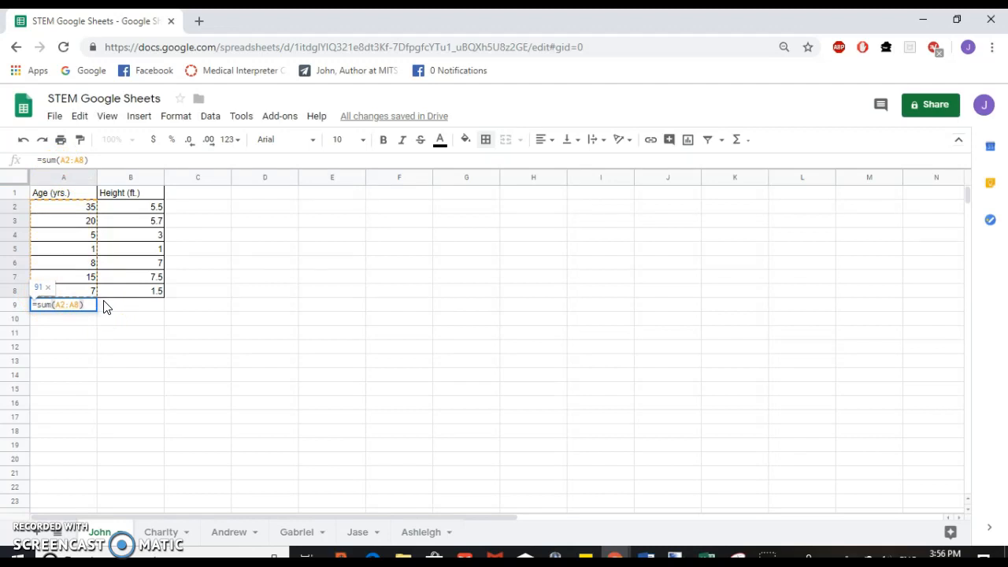
pyautogui.press('Return')
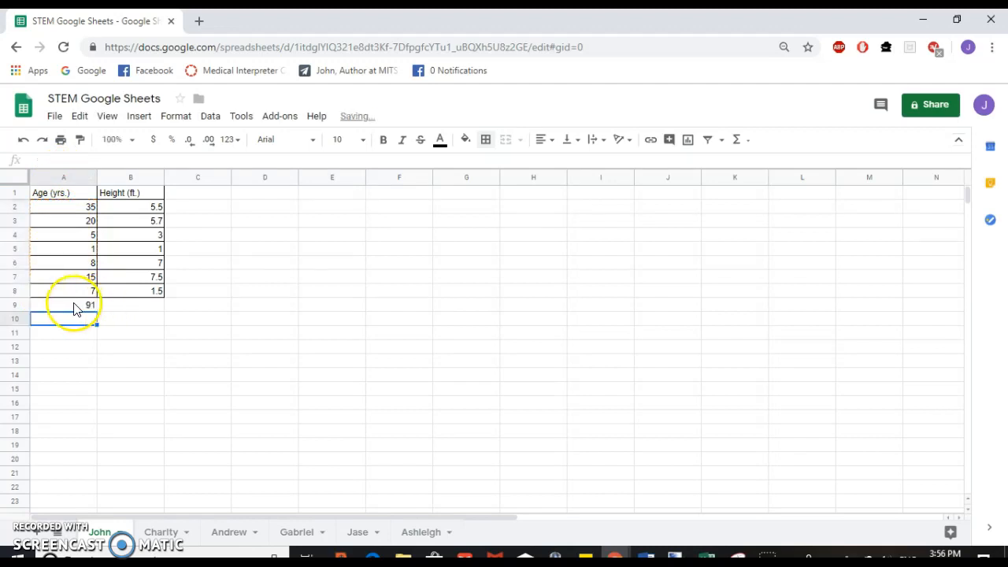
pyautogui.click(73, 306)
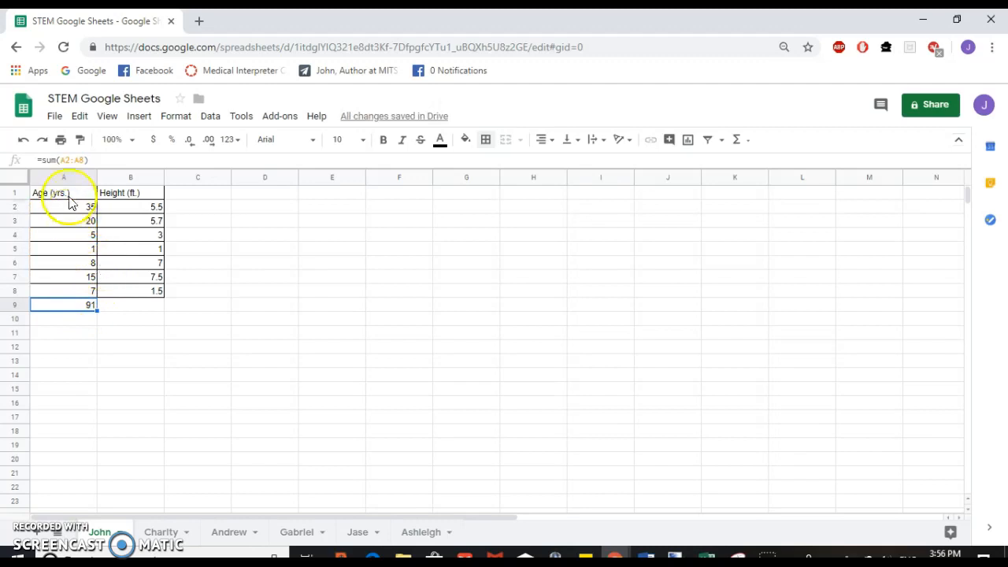
# Total the heights in cell B9 with the formula =sum(b2:b8).
pyautogui.click(117, 307)
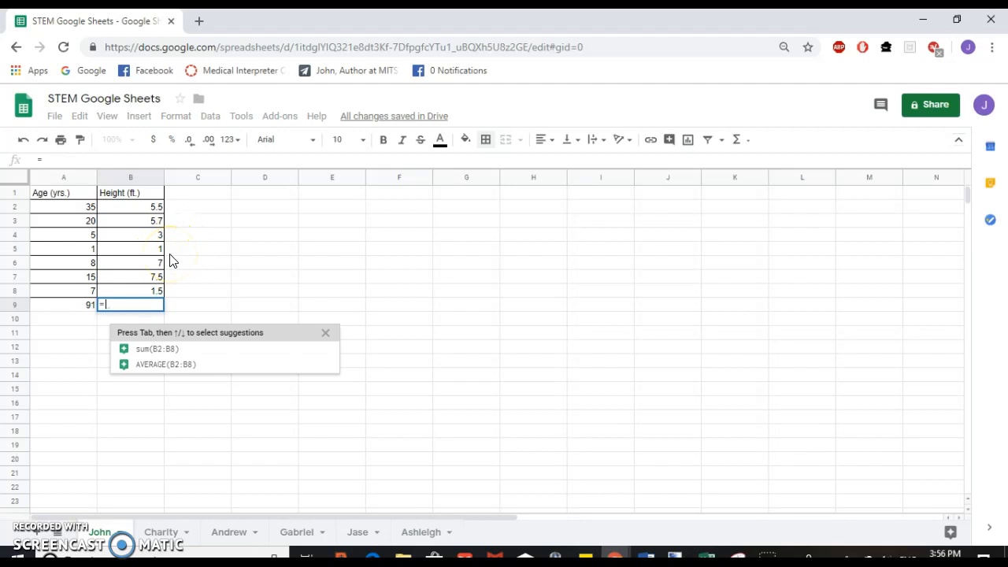
pyautogui.write('sum')
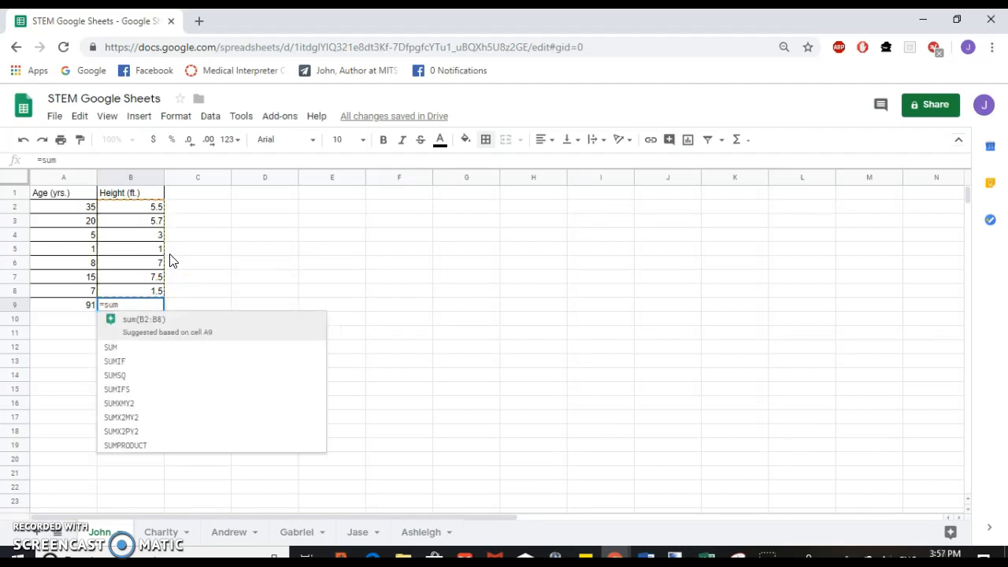
pyautogui.write('(')
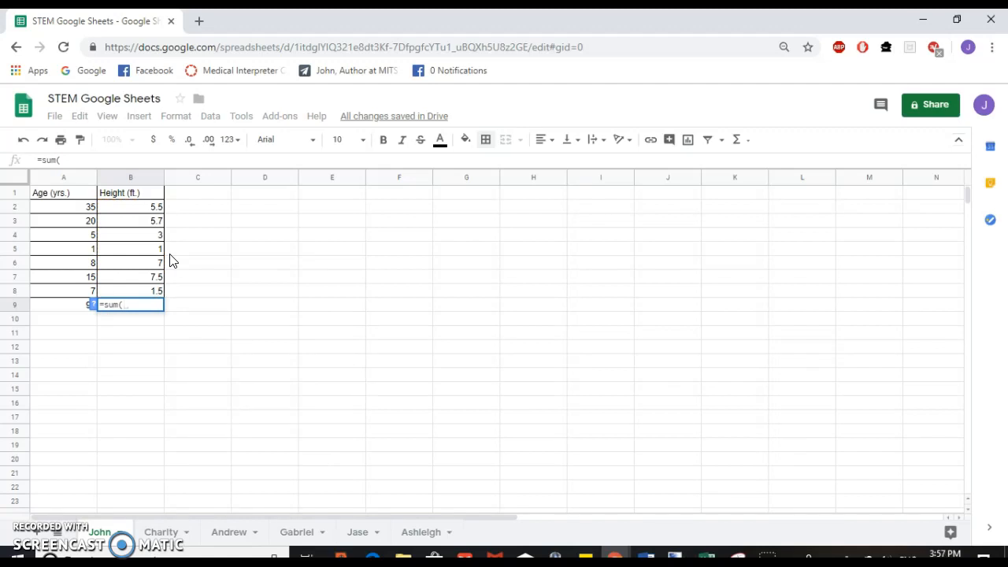
pyautogui.write('b2')
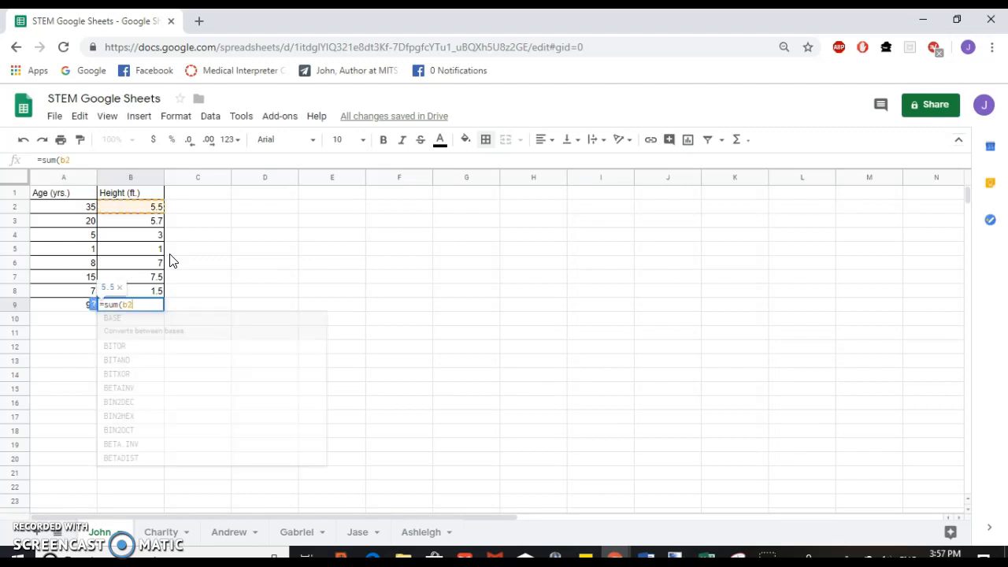
pyautogui.write(':')
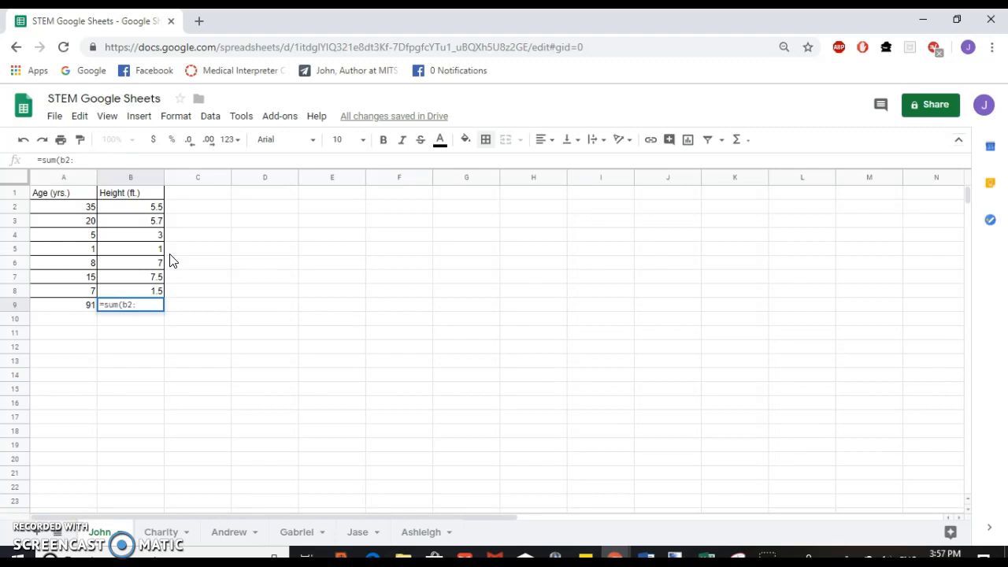
pyautogui.write('b8')
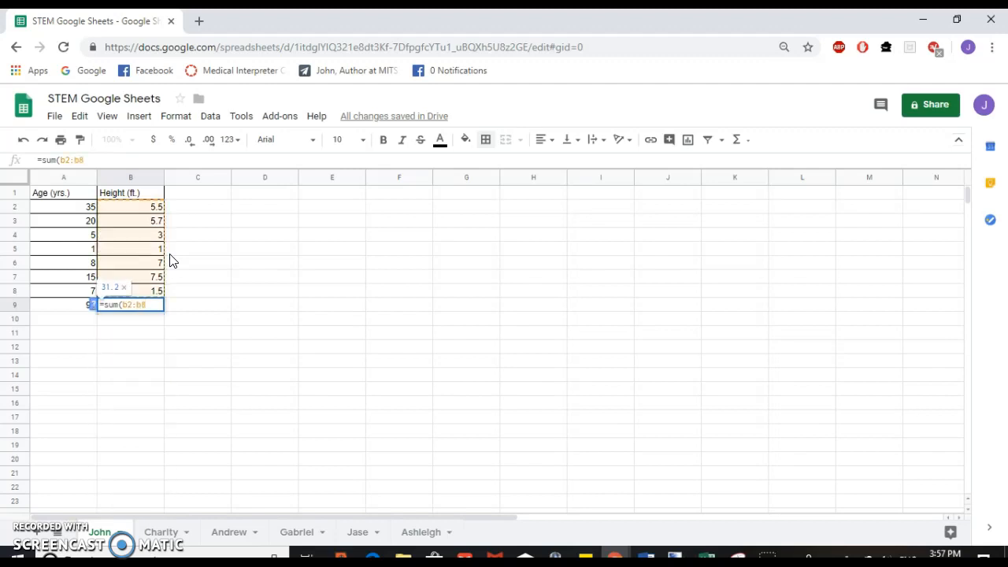
pyautogui.write(')')
pyautogui.press('Return')
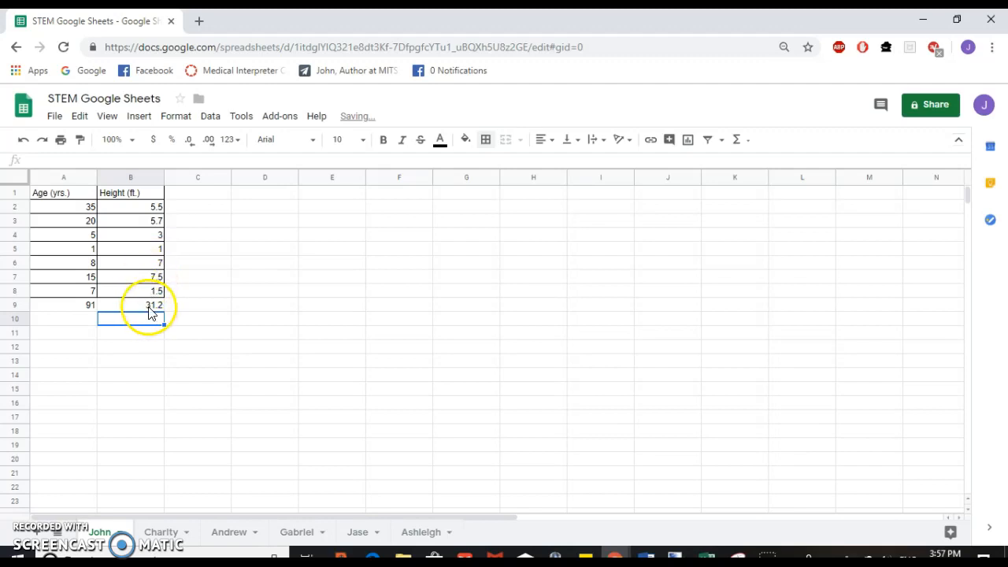
pyautogui.click(194, 305)
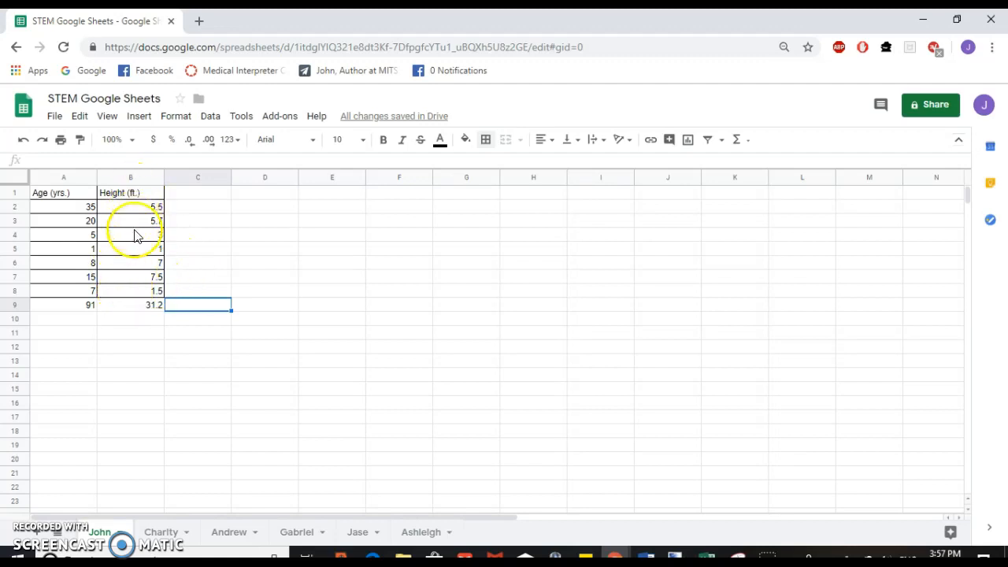
# Insert one empty column to the left of the Age (yrs.) column.
pyautogui.click(51, 178)
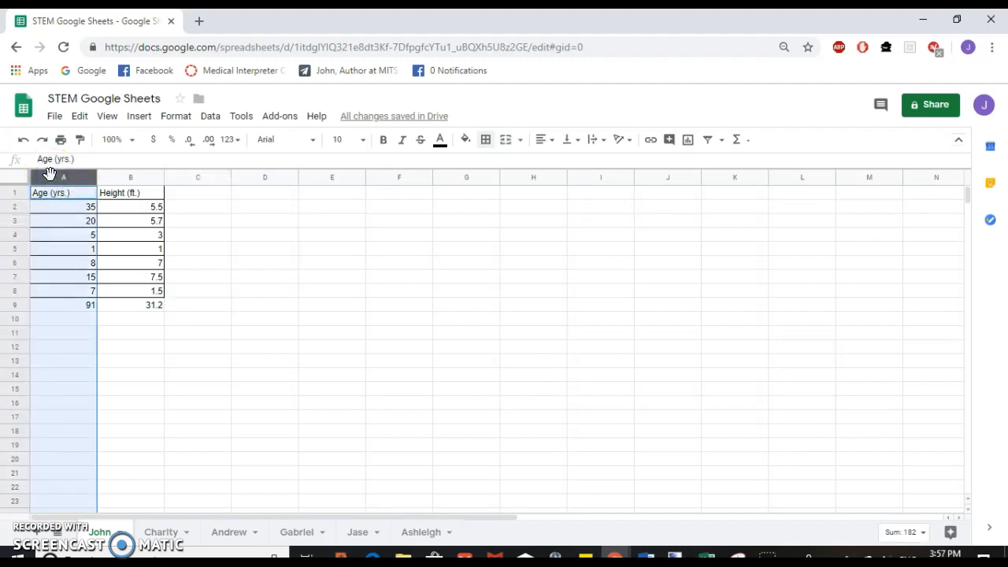
pyautogui.rightClick(50, 177)
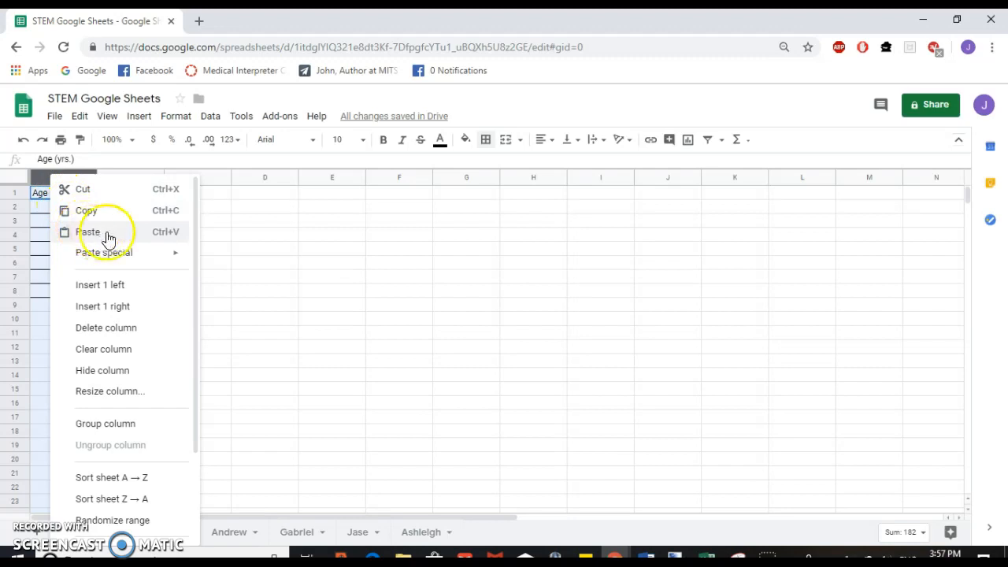
pyautogui.click(232, 227)
pyautogui.click(46, 174)
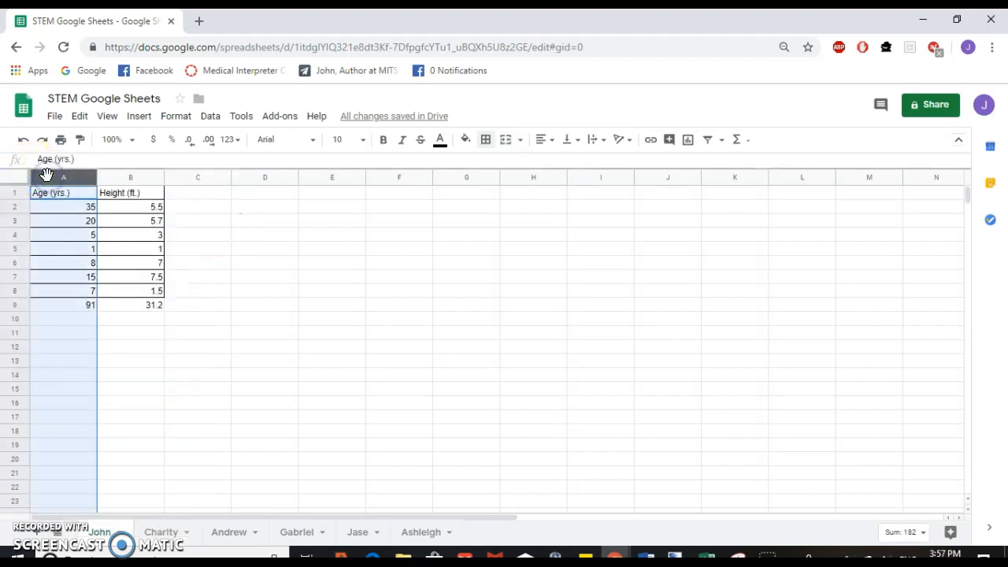
pyautogui.rightClick(47, 174)
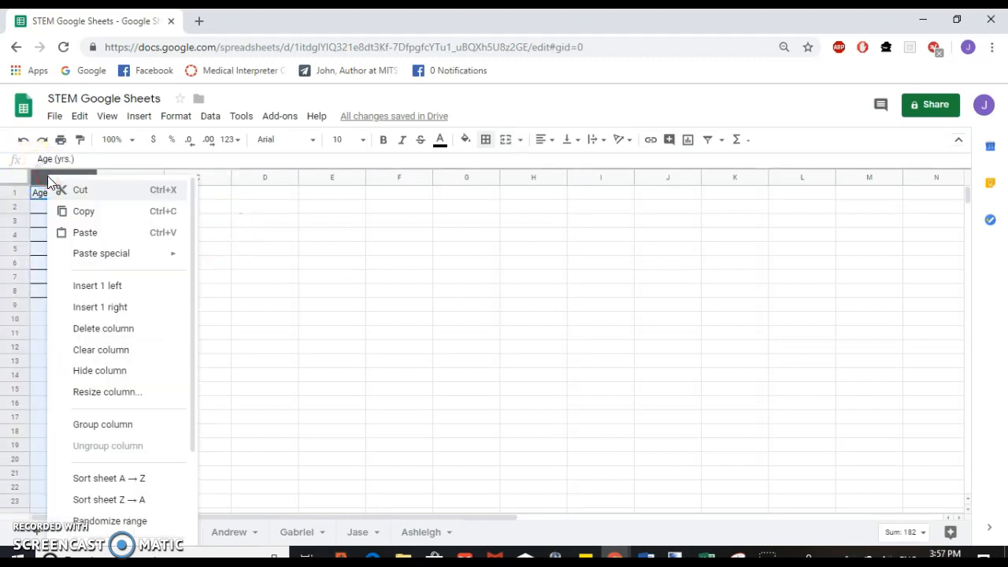
pyautogui.click(106, 291)
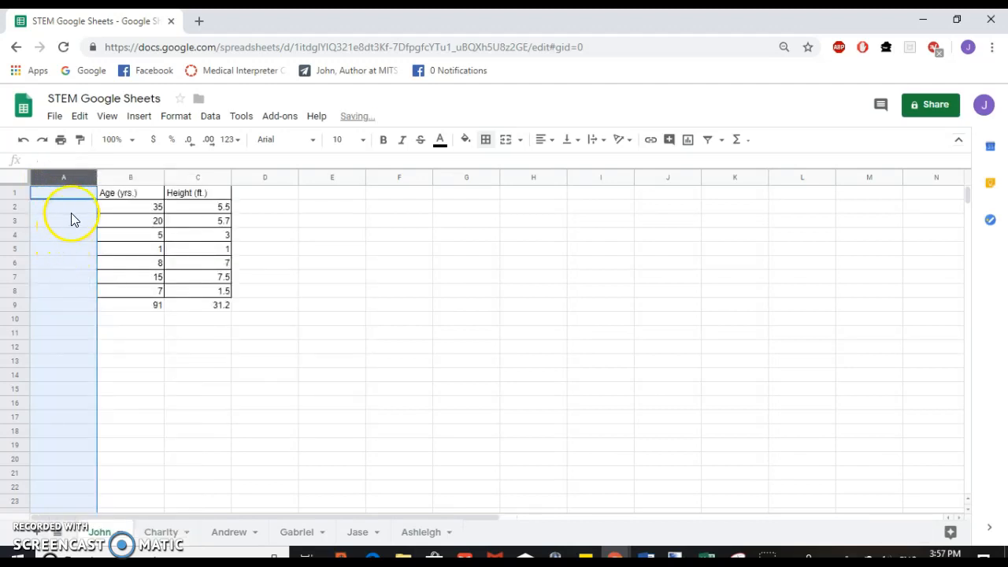
# Label the row of column sums by entering "Total" in cell A9.
pyautogui.click(74, 290)
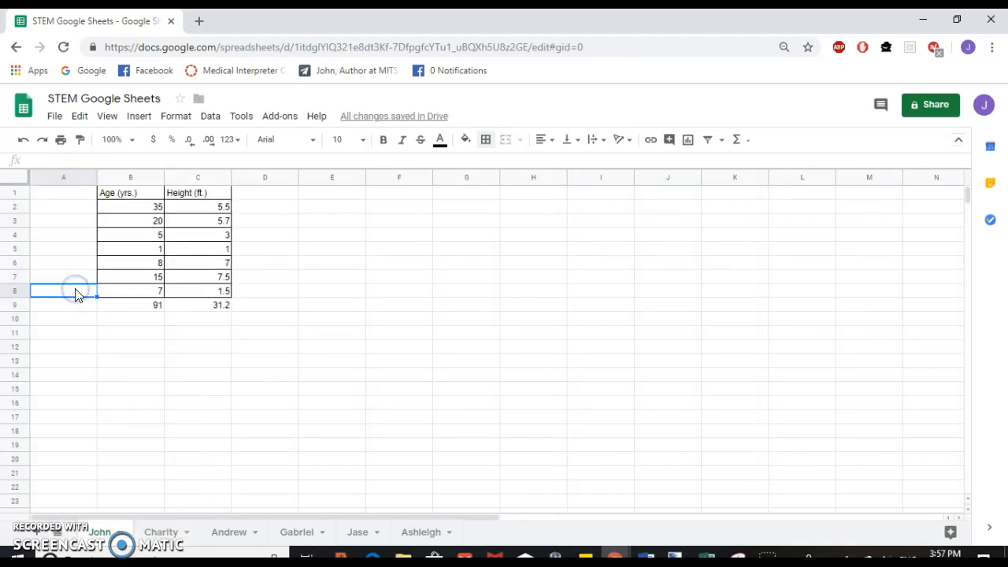
pyautogui.click(75, 308)
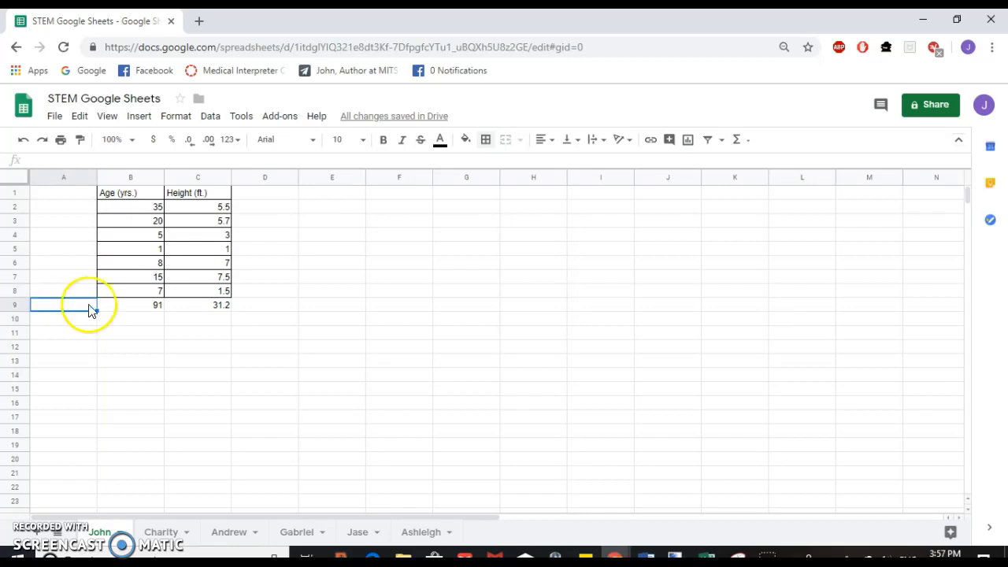
pyautogui.click(66, 308)
pyautogui.write('To')
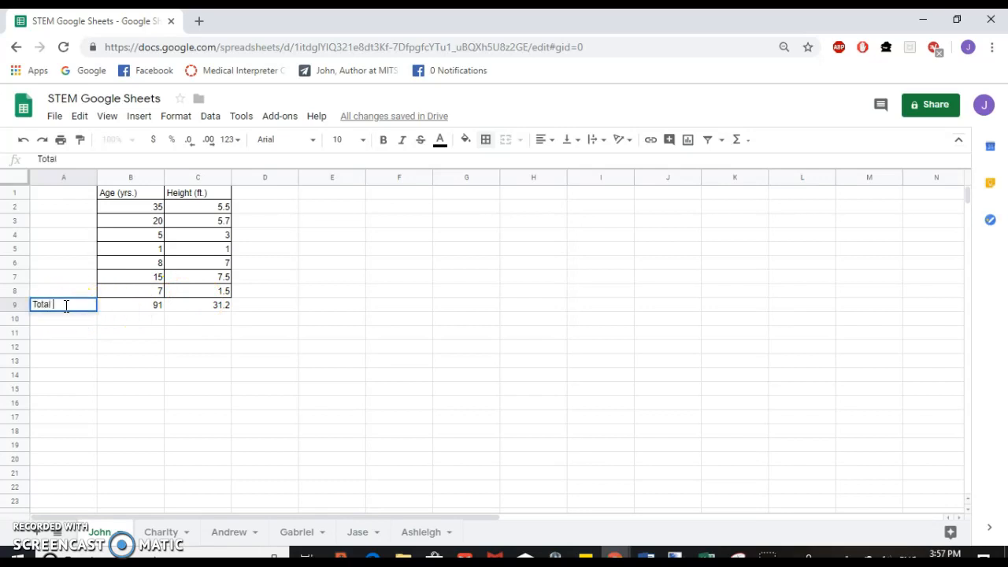
pyautogui.write('tal')
pyautogui.press('Return')
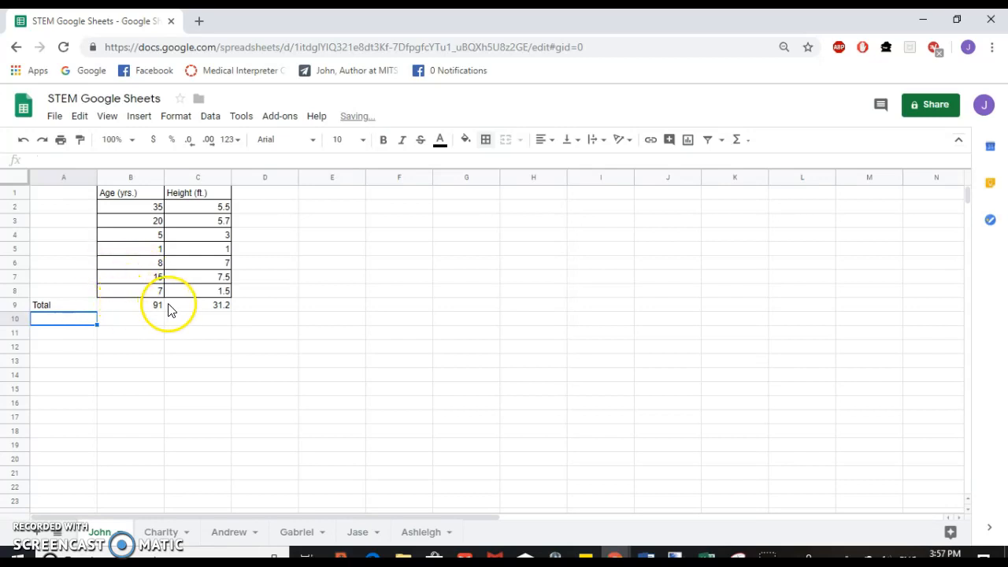
# Enter the row label "Average" in cell A10, directly below the Total label.
pyautogui.click(137, 305)
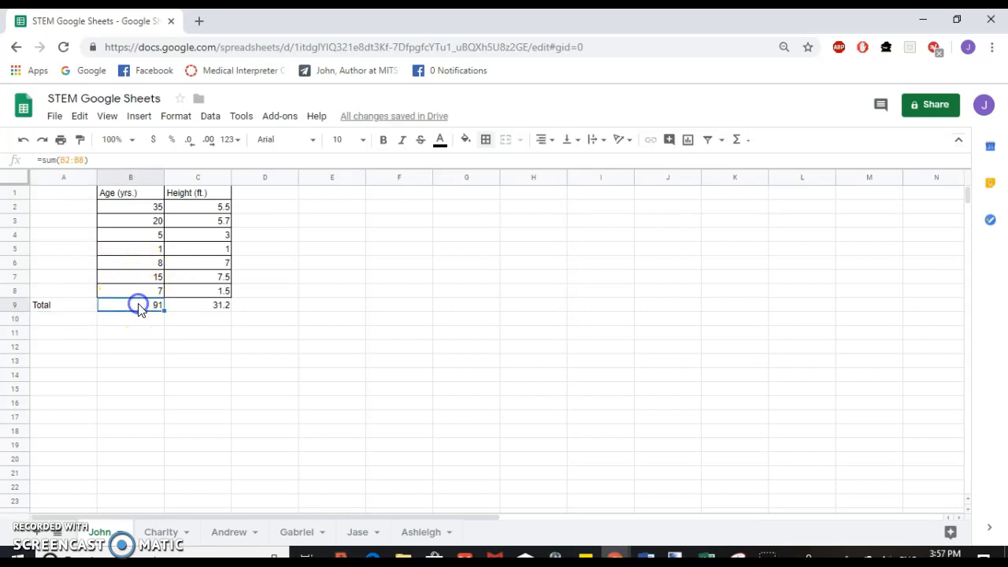
pyautogui.click(189, 305)
pyautogui.click(45, 319)
pyautogui.write('Average')
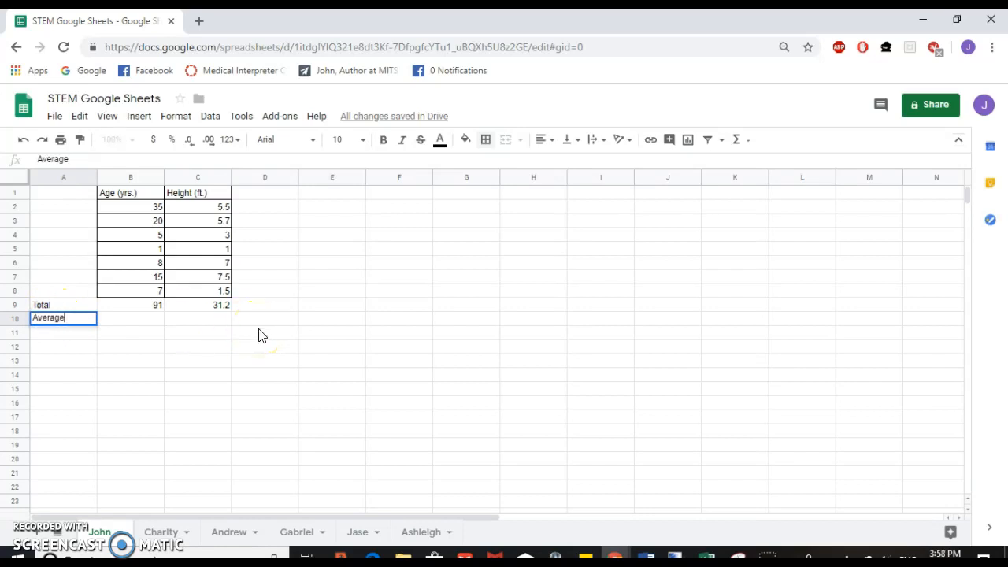
# Average the ages in cell B10 with the formula =average(b2:b8).
pyautogui.click(135, 322)
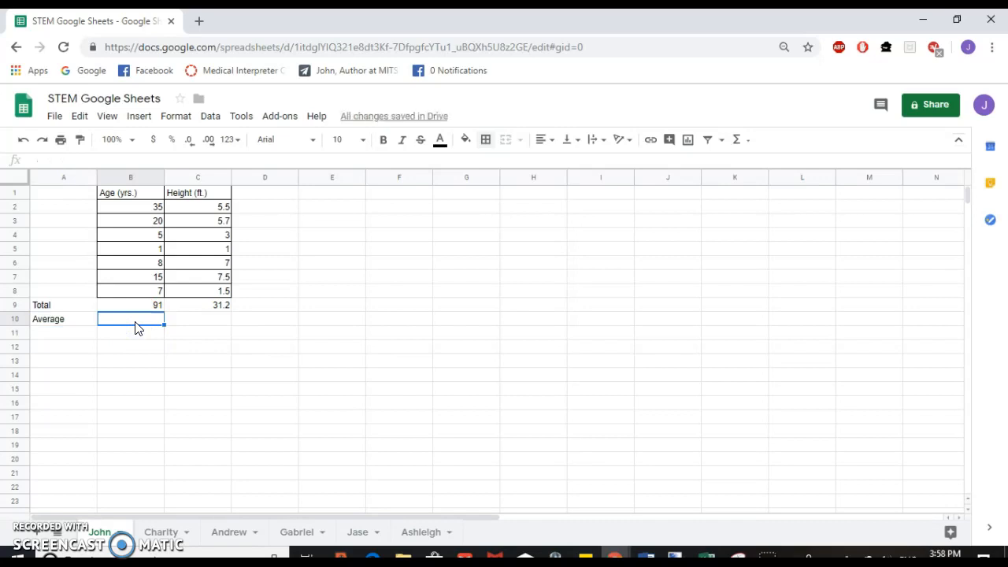
pyautogui.write('=')
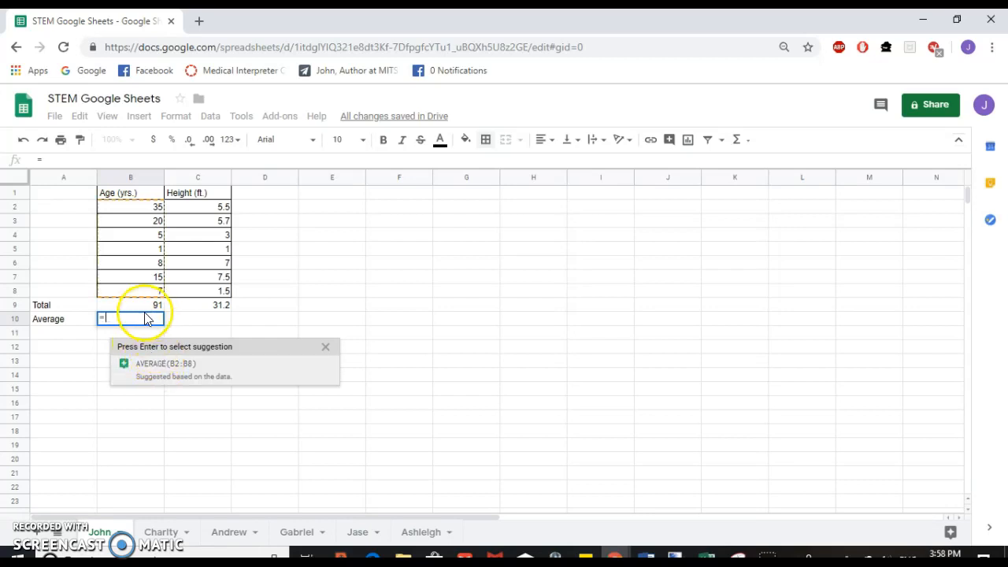
pyautogui.write('average(')
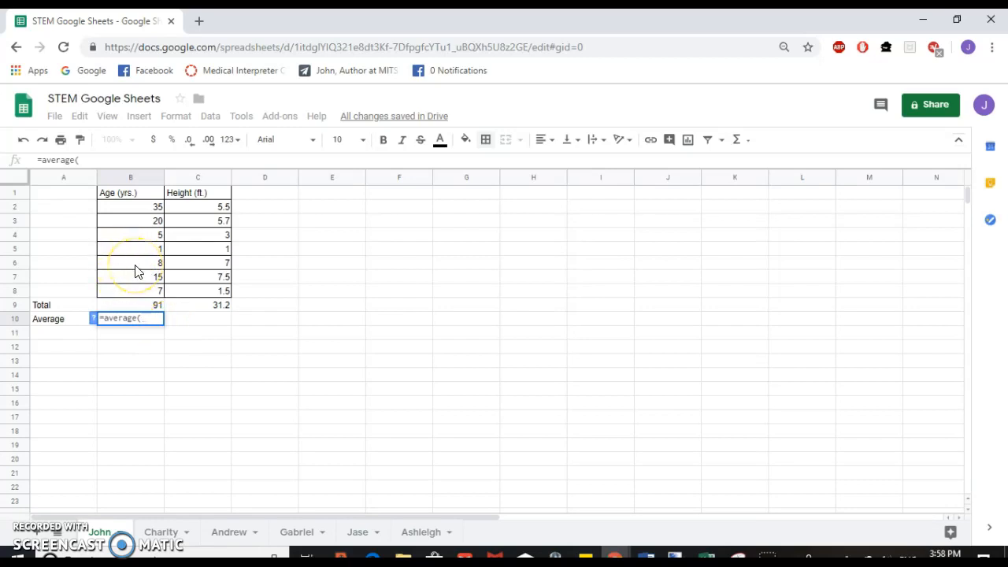
pyautogui.write('b')
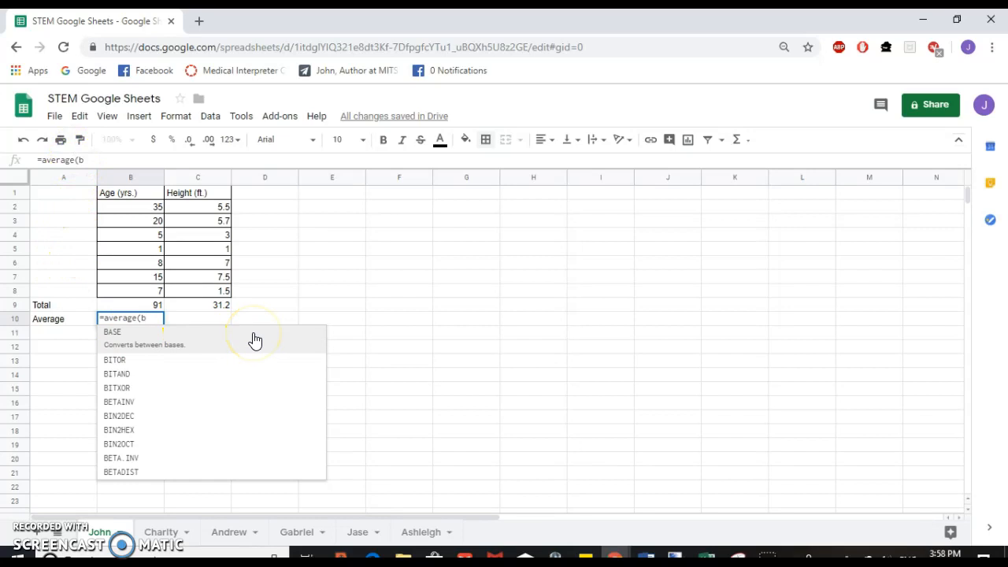
pyautogui.write('2:')
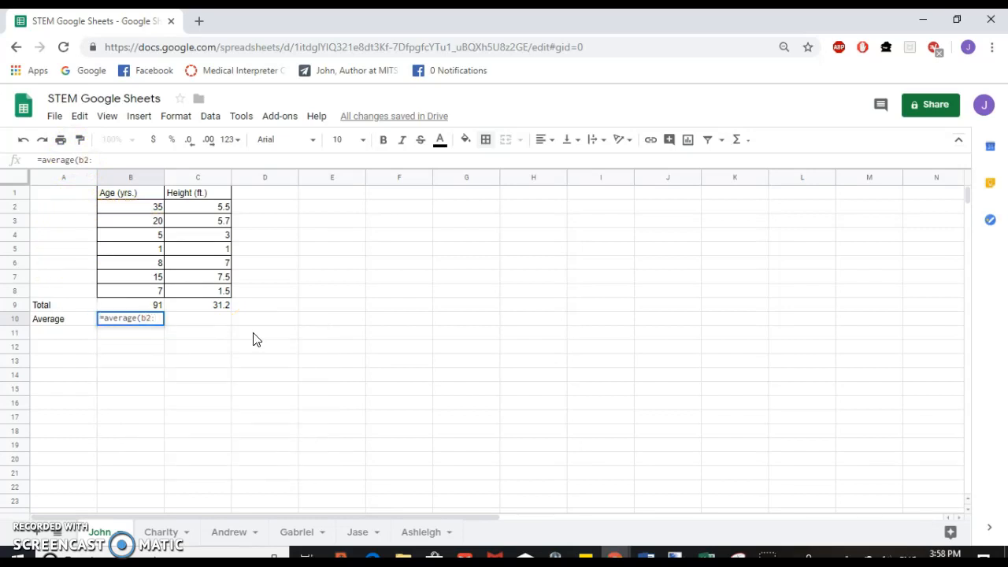
pyautogui.write('b')
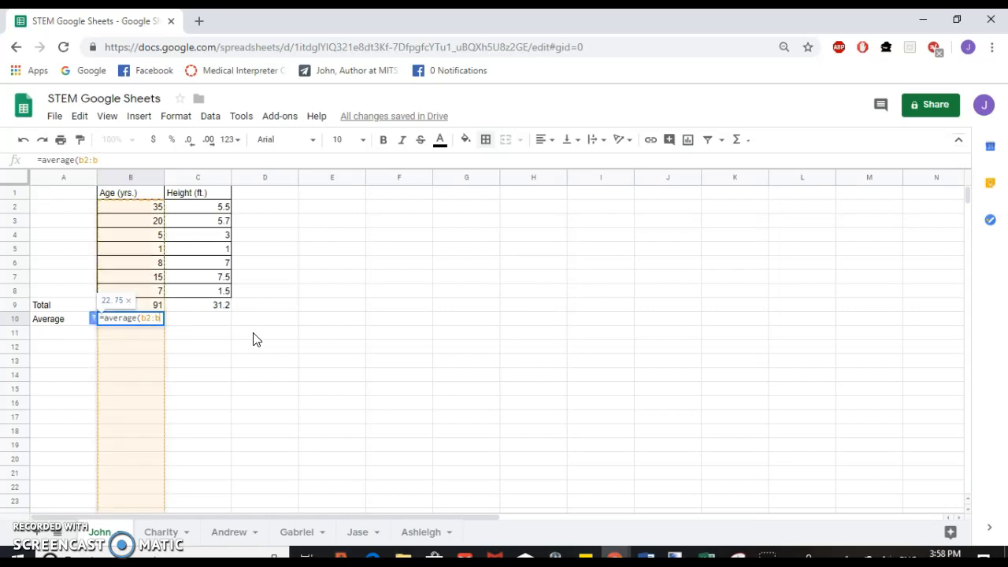
pyautogui.write('8)')
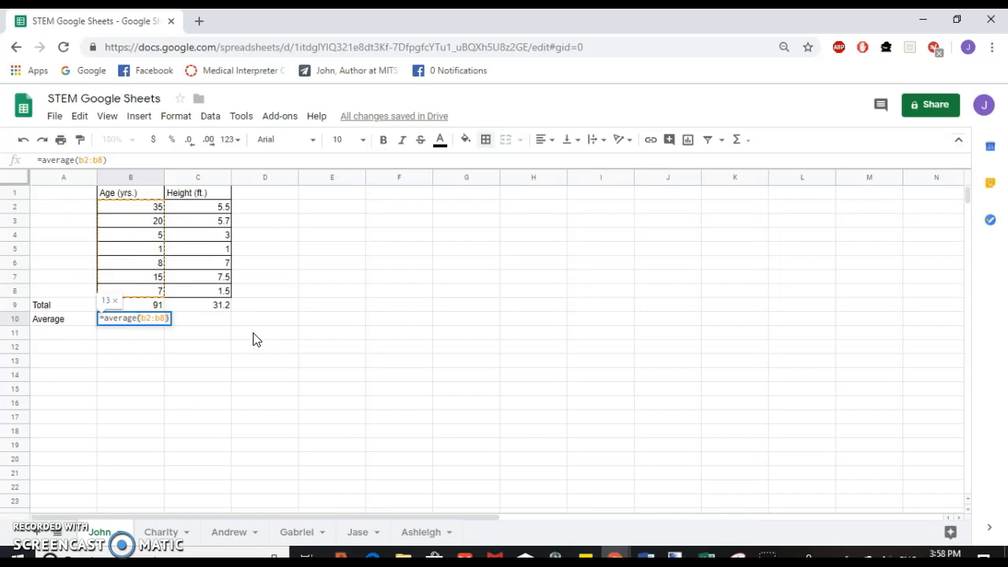
pyautogui.press('Return')
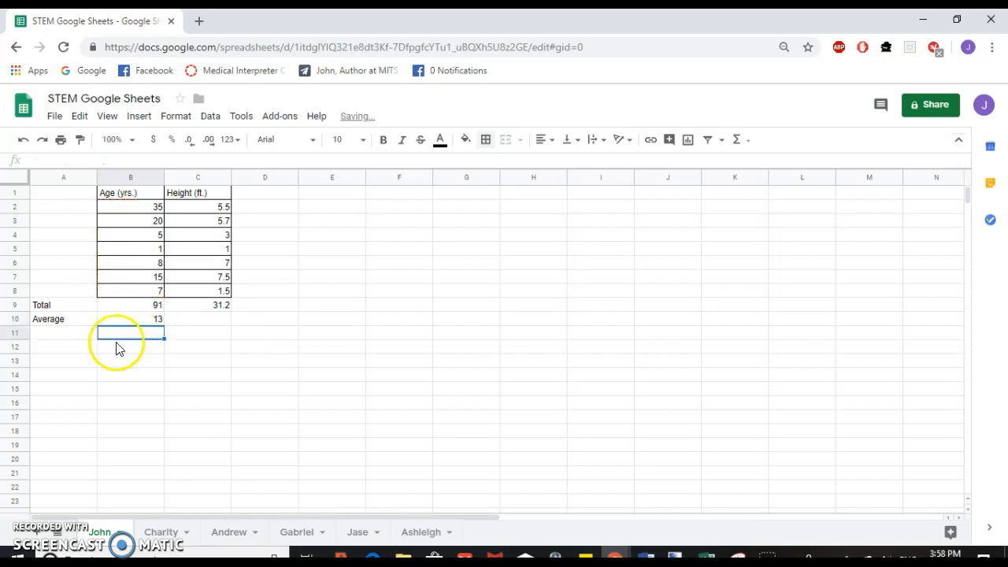
pyautogui.click(135, 318)
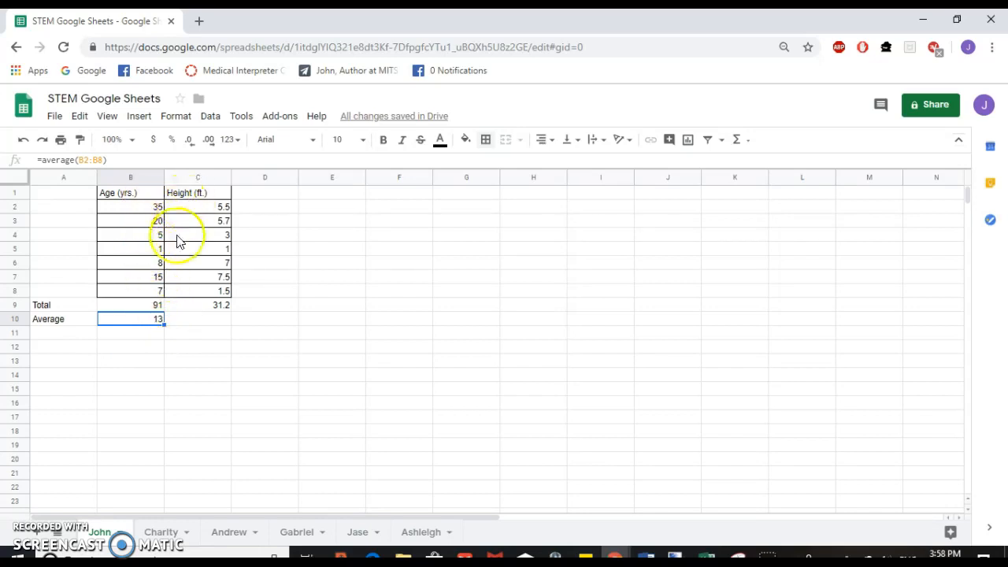
# Fill the average formula from cell B10 across to C10 to average the heights, and compare the two cells' formulas.
pyautogui.click(206, 320)
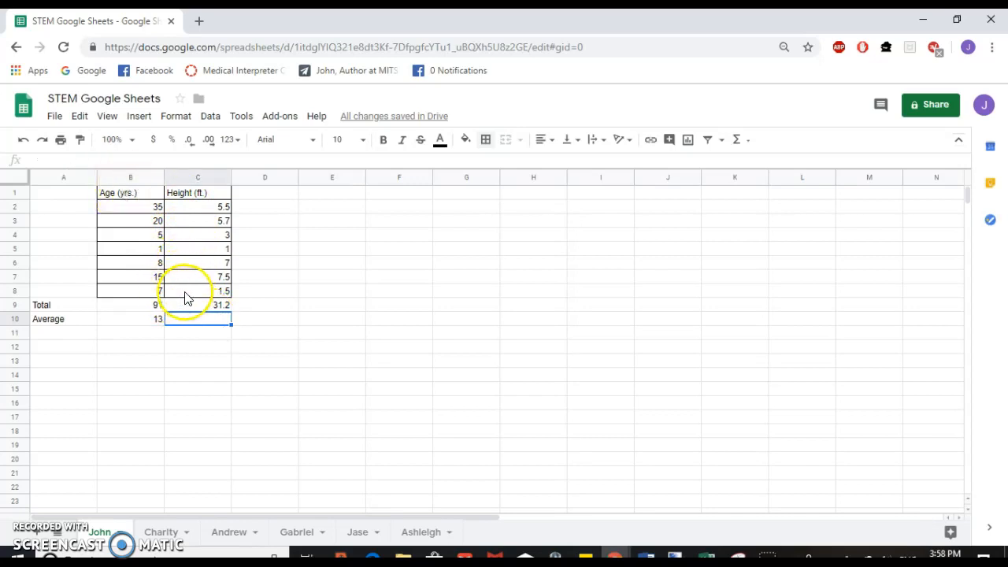
pyautogui.click(139, 320)
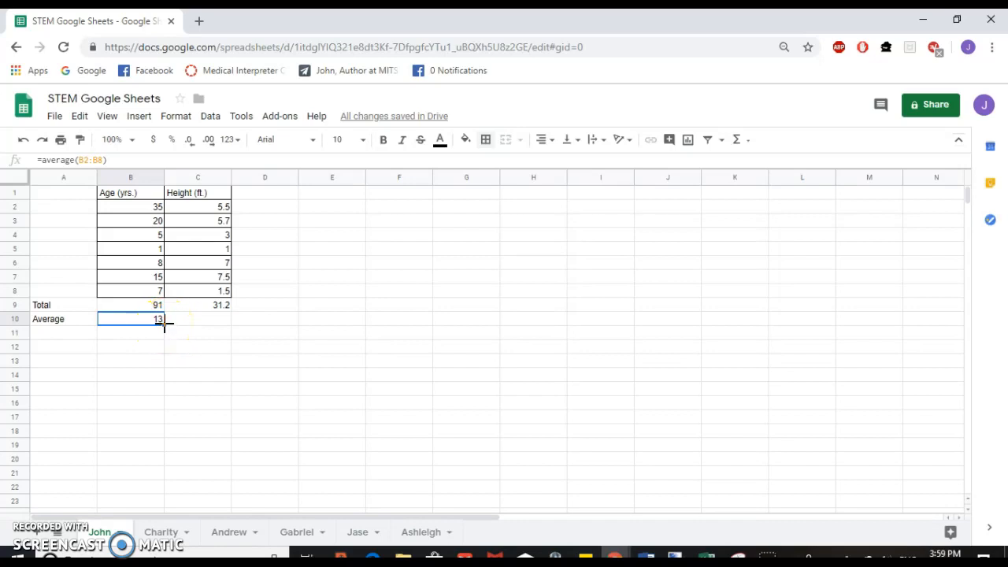
pyautogui.moveTo(164, 323); pyautogui.dragTo(217, 324)
pyautogui.moveTo(217, 324); pyautogui.dragTo(217, 324)
pyautogui.click(196, 322)
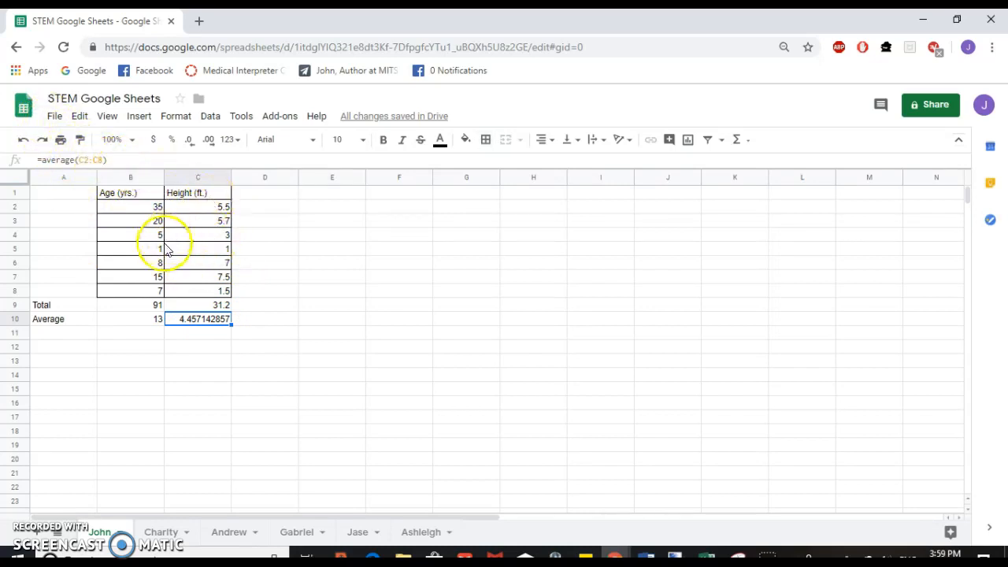
pyautogui.click(144, 319)
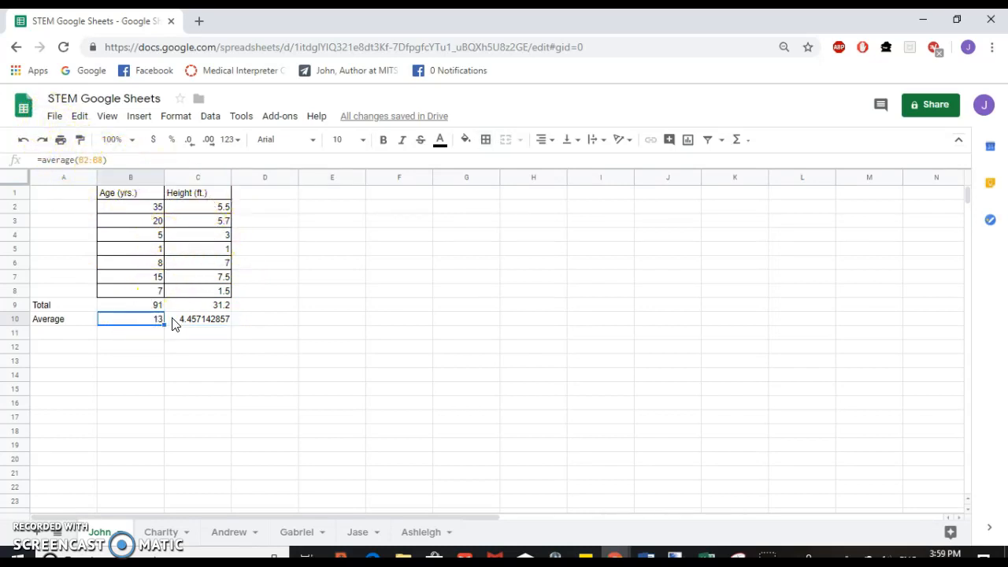
pyautogui.click(190, 322)
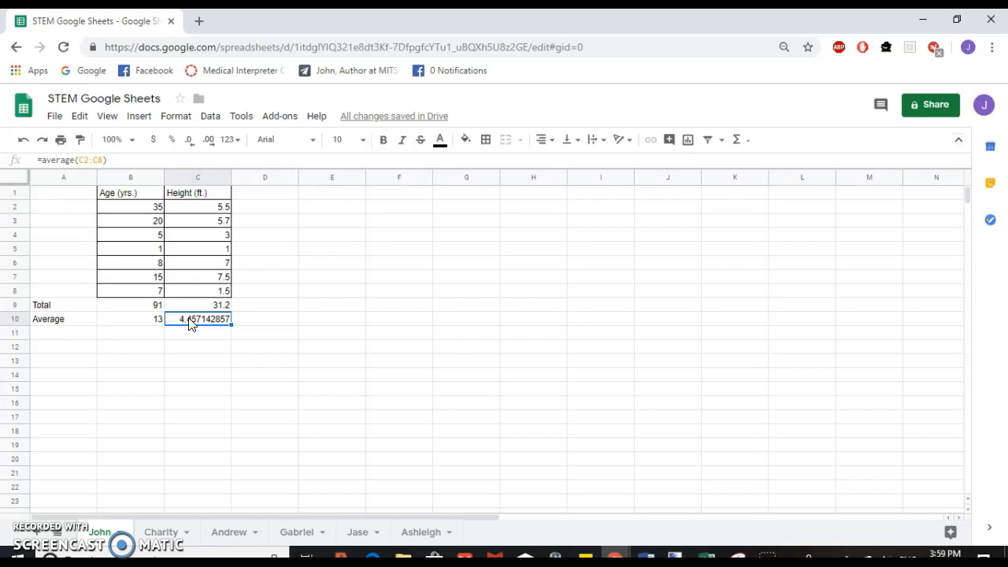
pyautogui.click(259, 266)
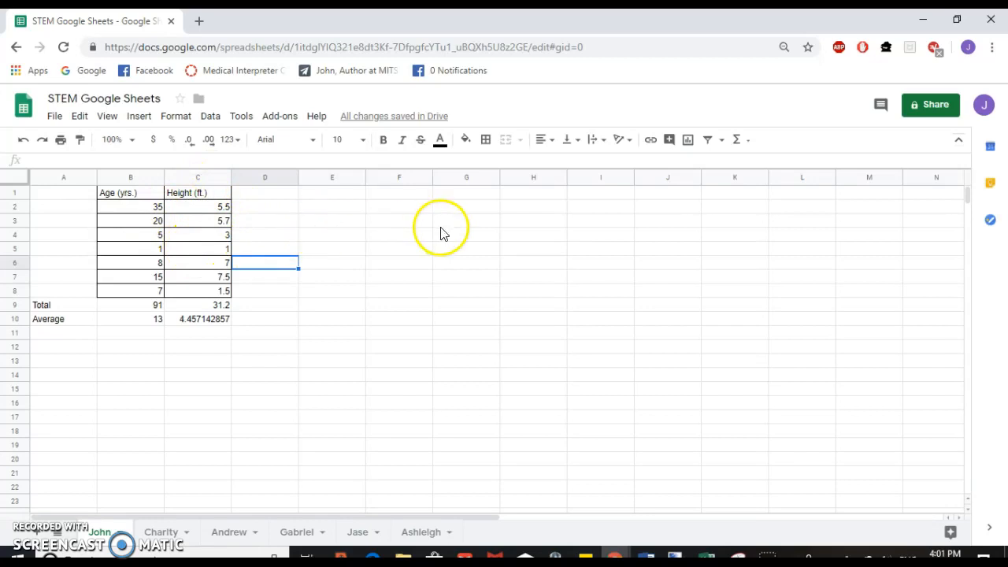
pyautogui.click(198, 324)
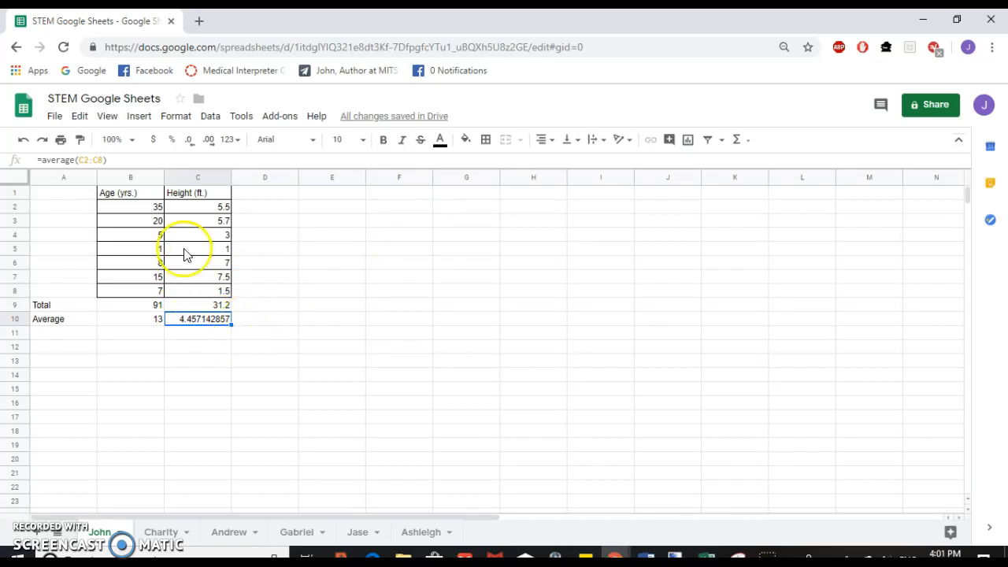
# Reduce the average height in cell C10 to two decimal places.
pyautogui.click(194, 149)
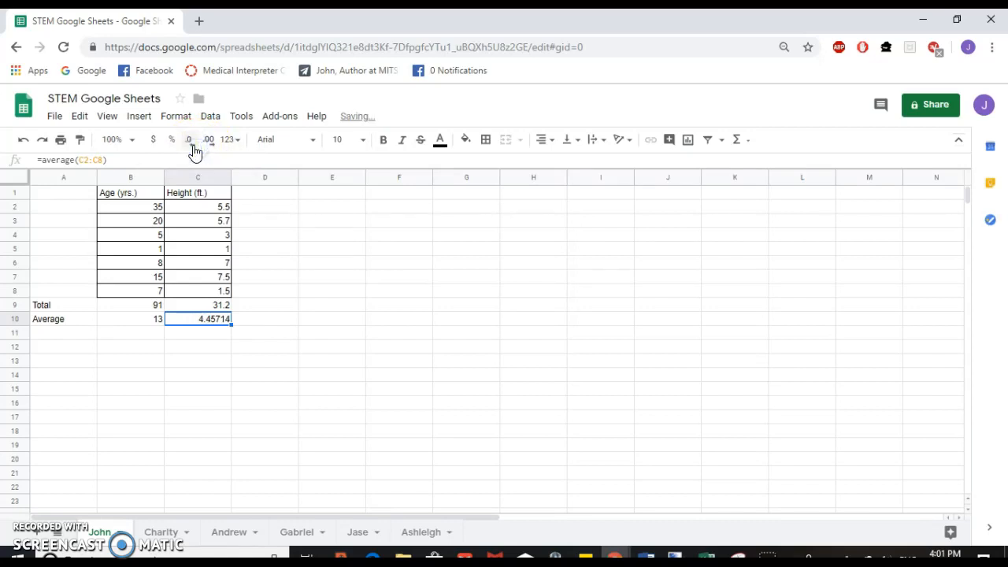
pyautogui.click(193, 147)
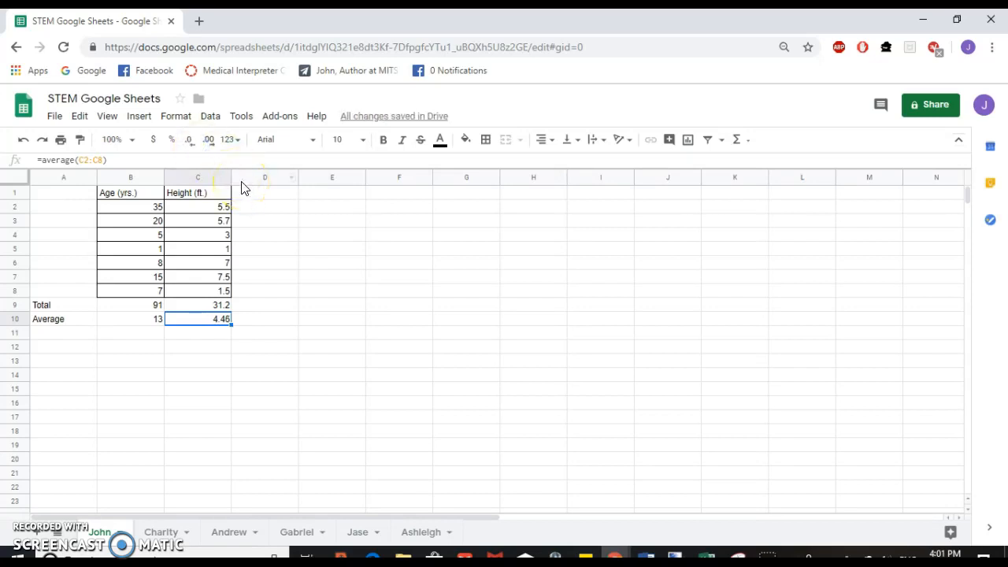
pyautogui.doubleClick(209, 145)
pyautogui.doubleClick(192, 146)
pyautogui.click(274, 210)
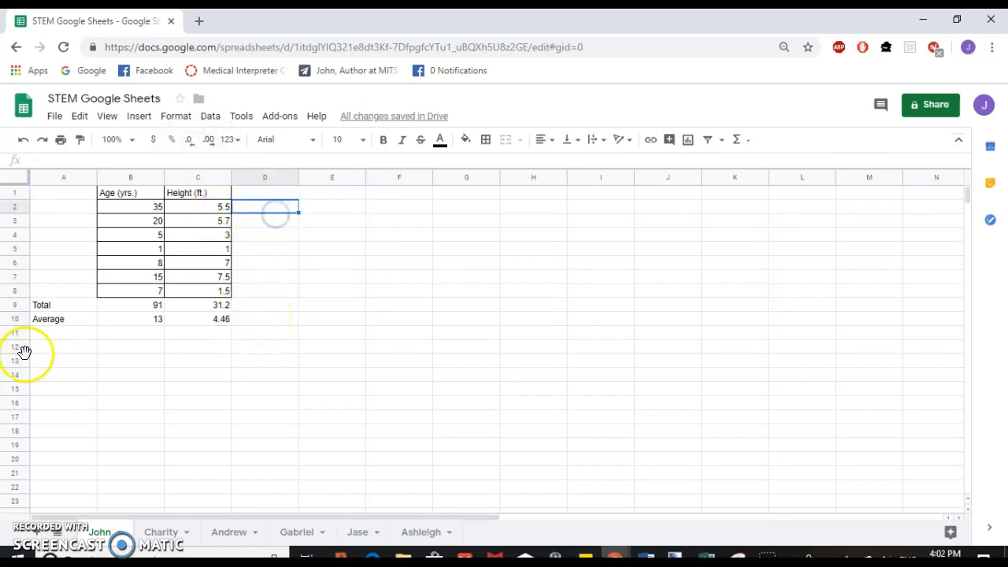
# Apply borders to all cells of the Total and Average rows, range A9:C10.
pyautogui.moveTo(56, 305); pyautogui.dragTo(201, 317)
pyautogui.click(485, 139)
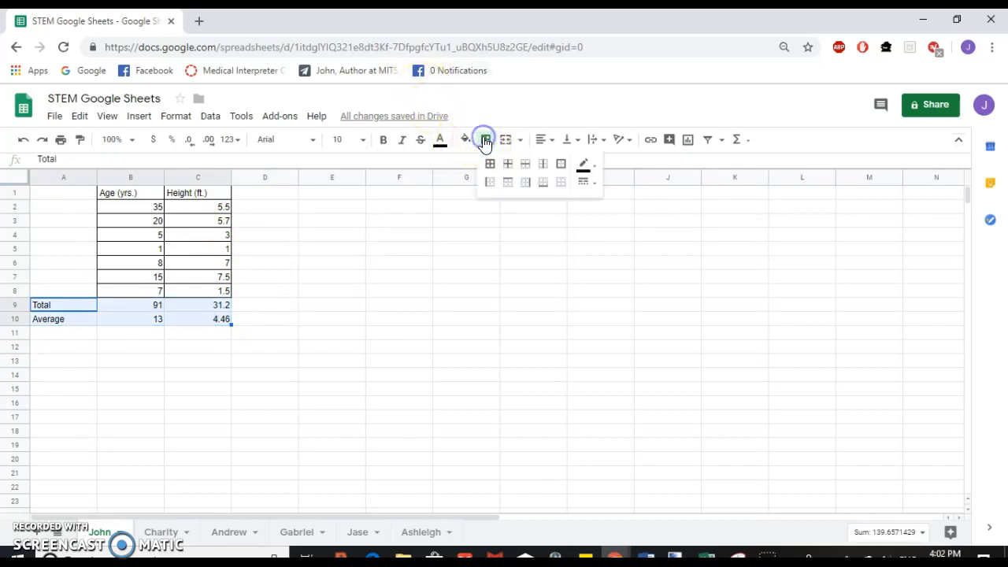
pyautogui.click(490, 165)
pyautogui.click(351, 304)
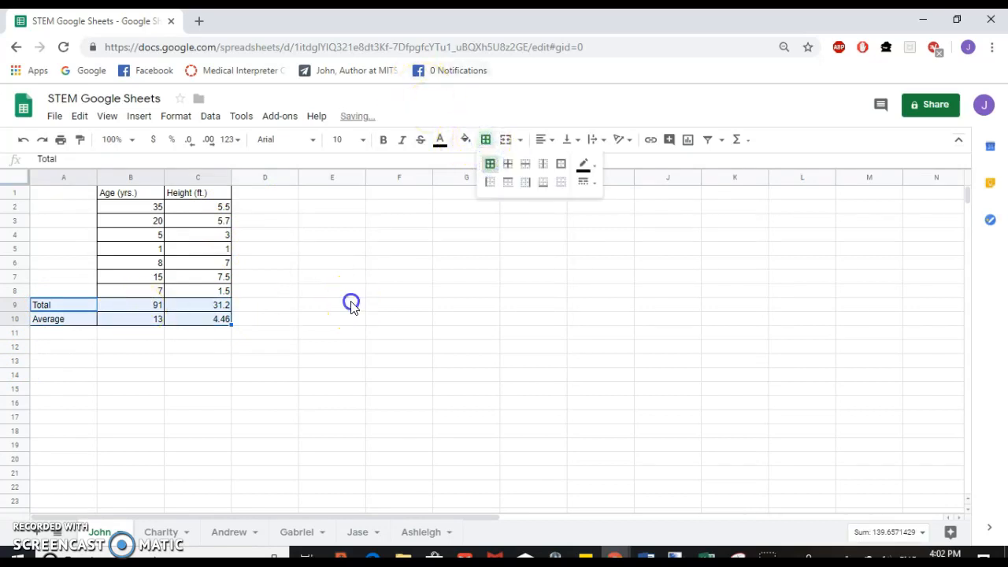
pyautogui.click(56, 305)
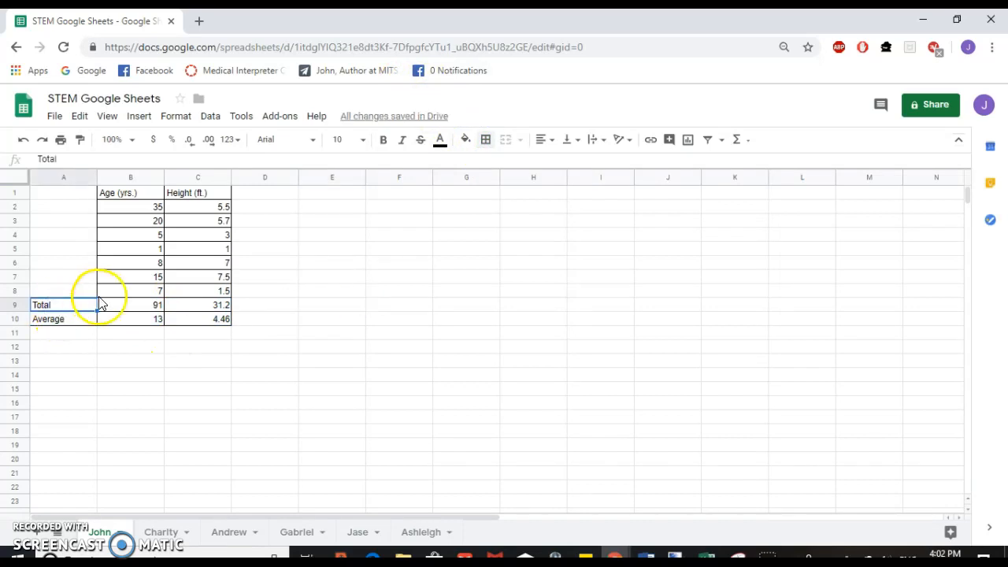
pyautogui.click(69, 321)
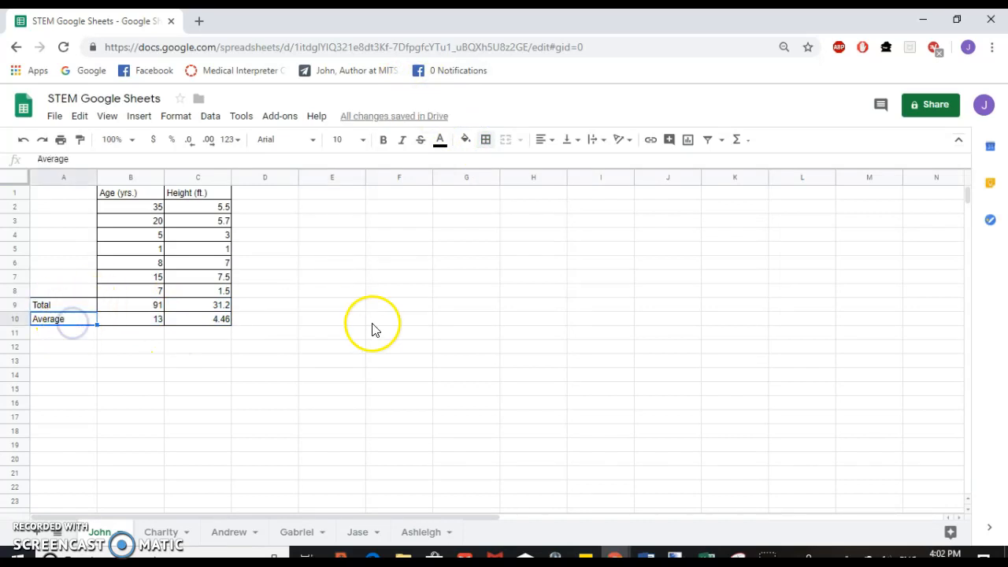
pyautogui.click(340, 302)
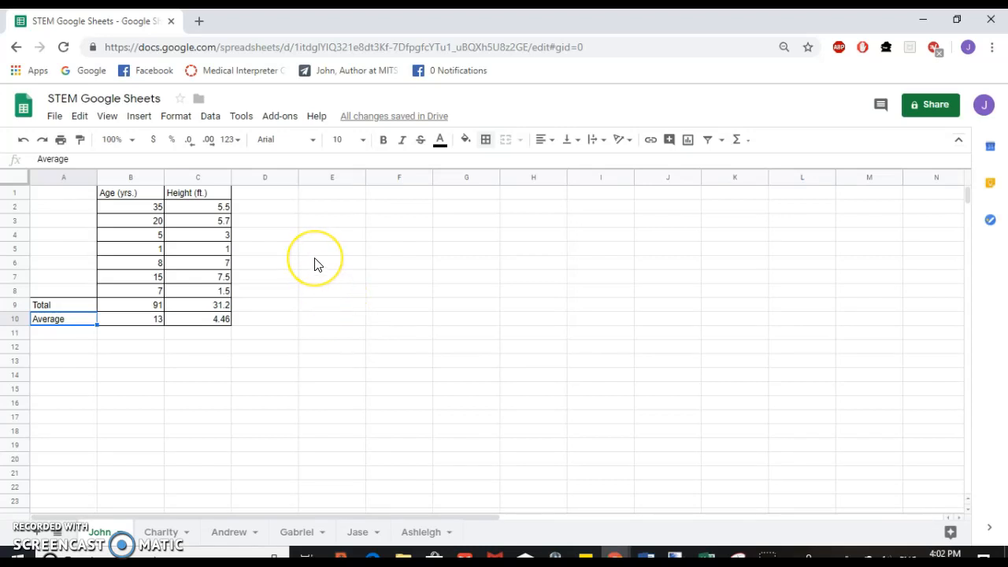
pyautogui.click(328, 235)
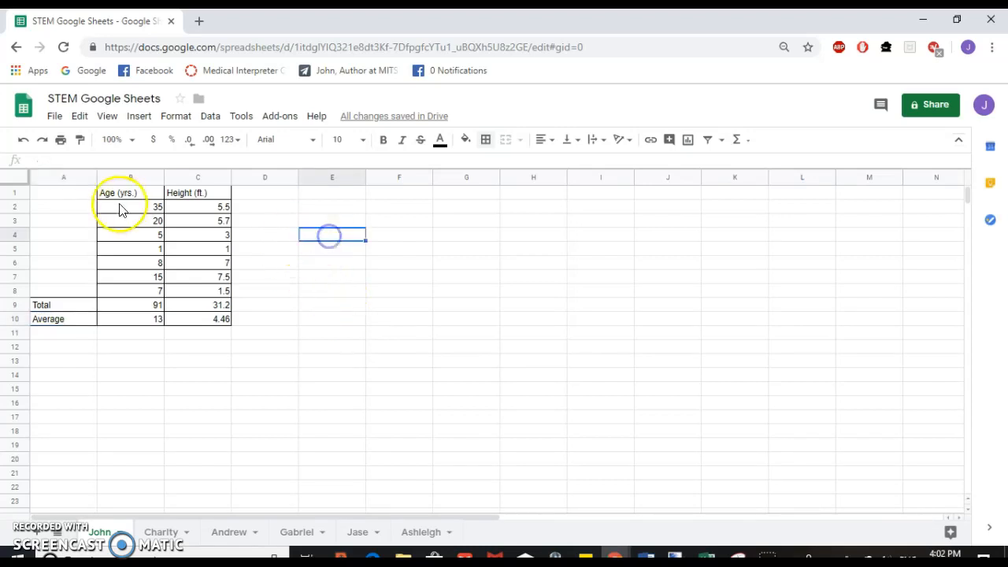
pyautogui.click(152, 208)
pyautogui.moveTo(171, 213); pyautogui.dragTo(197, 293)
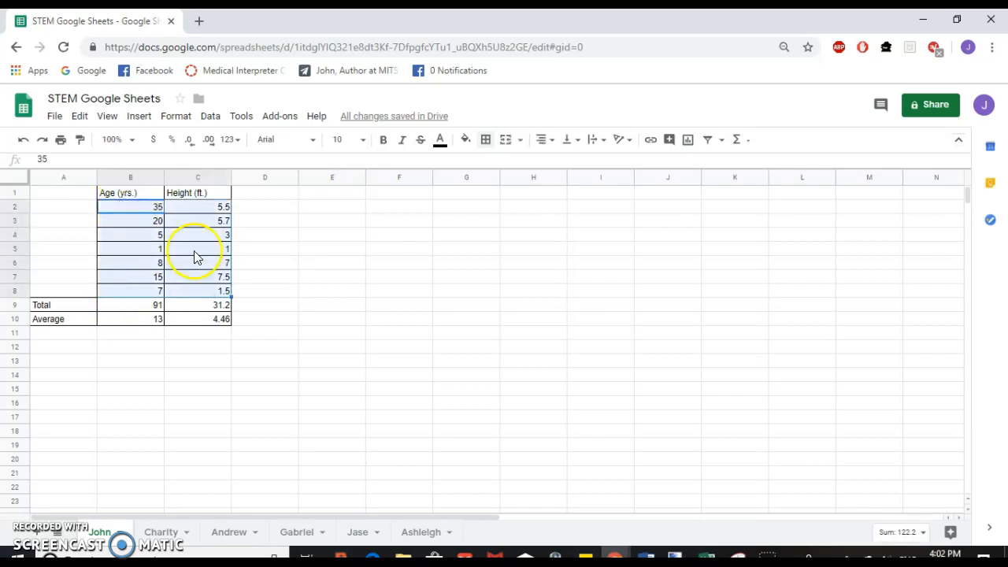
pyautogui.click(312, 234)
# Insert a chart from the age and height data with headers, B1:C8, and move it clear of the table.
pyautogui.click(160, 196)
pyautogui.moveTo(169, 205); pyautogui.dragTo(192, 291)
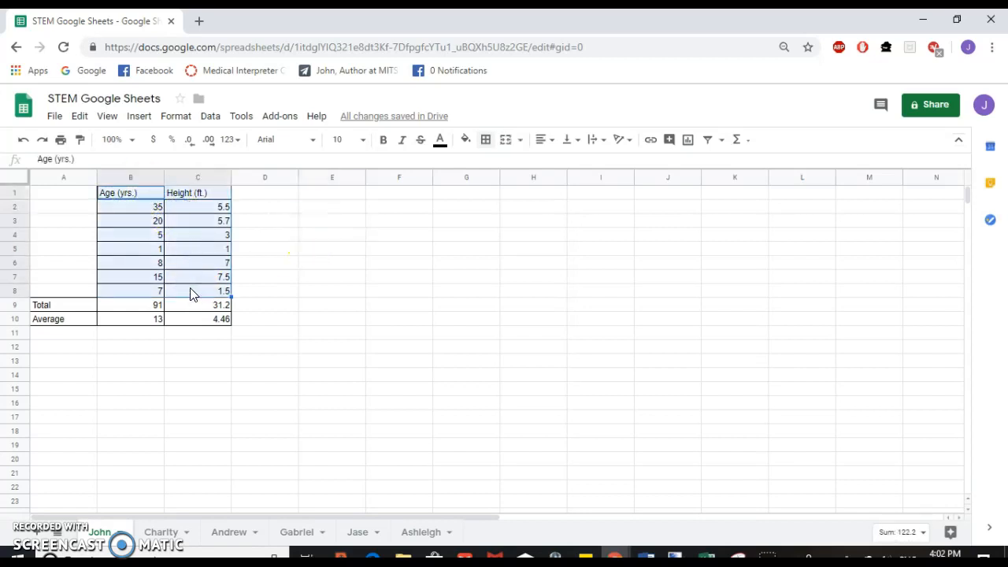
pyautogui.click(210, 118)
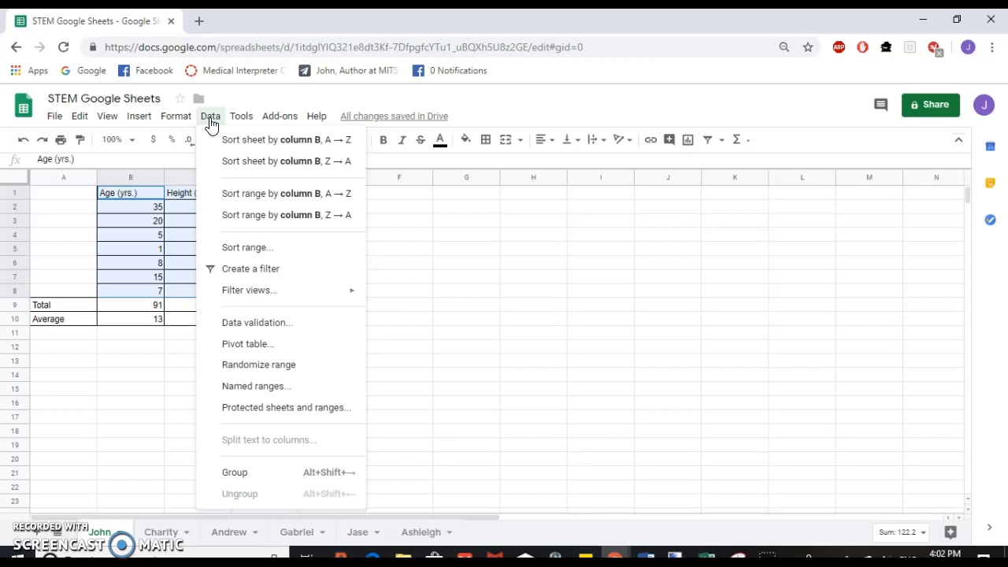
pyautogui.click(210, 122)
pyautogui.click(241, 120)
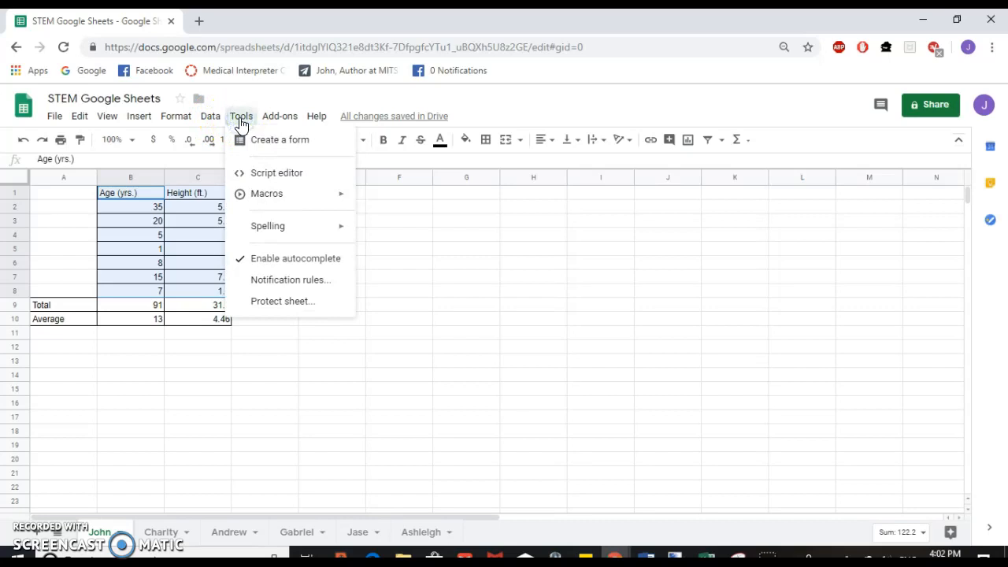
pyautogui.click(241, 122)
pyautogui.click(140, 118)
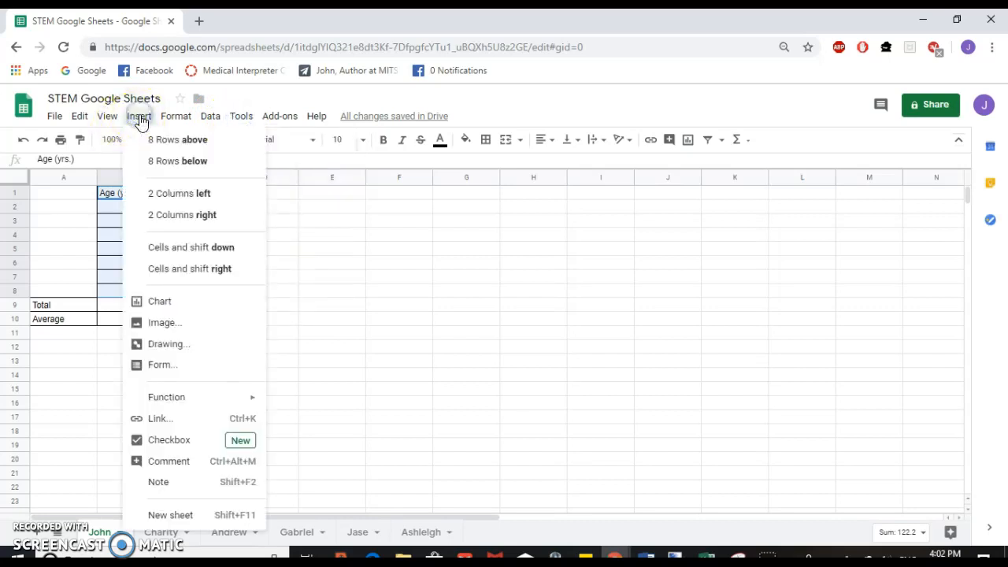
pyautogui.click(174, 303)
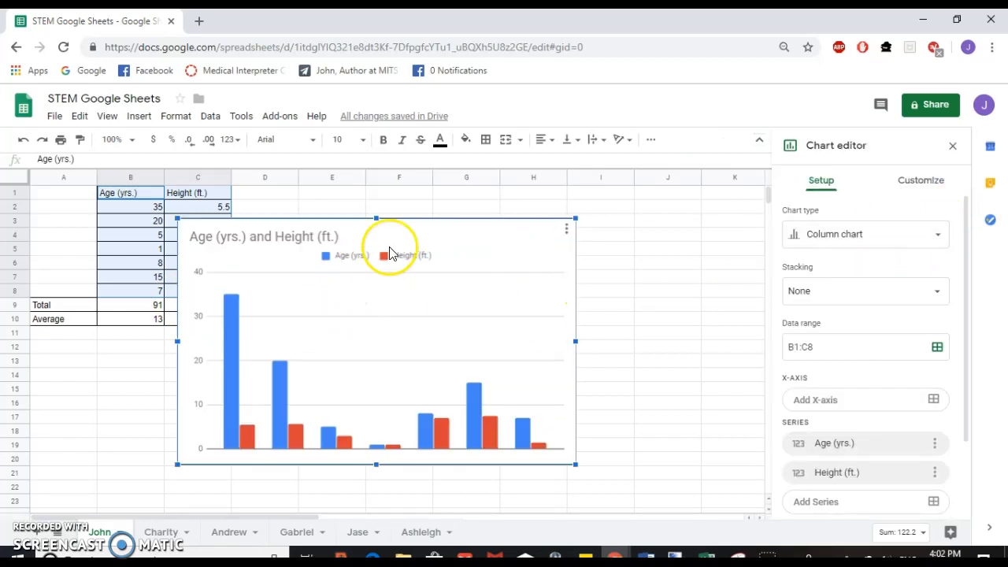
pyautogui.moveTo(443, 225); pyautogui.dragTo(536, 215)
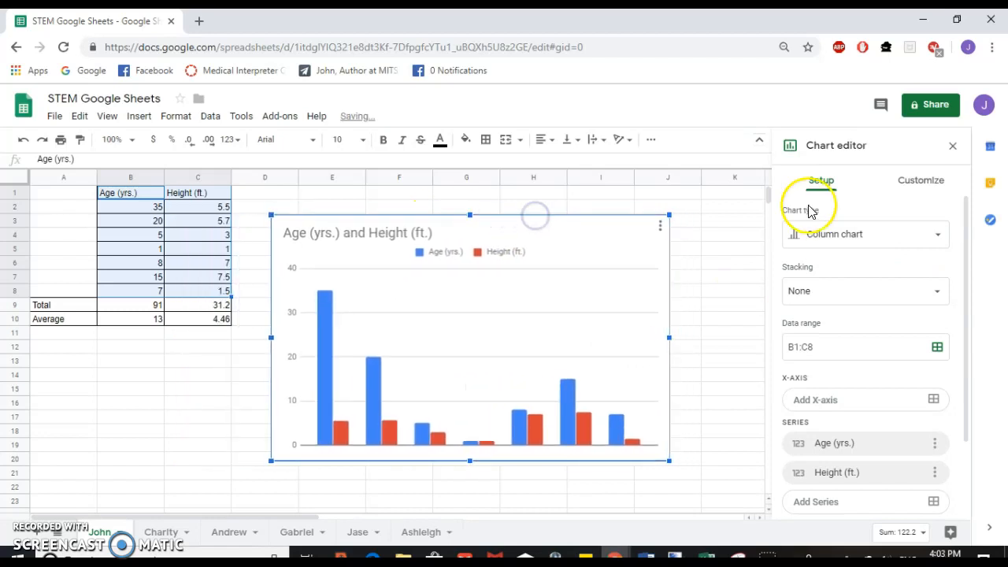
# Change the chart type from column to Scatter chart.
pyautogui.click(852, 239)
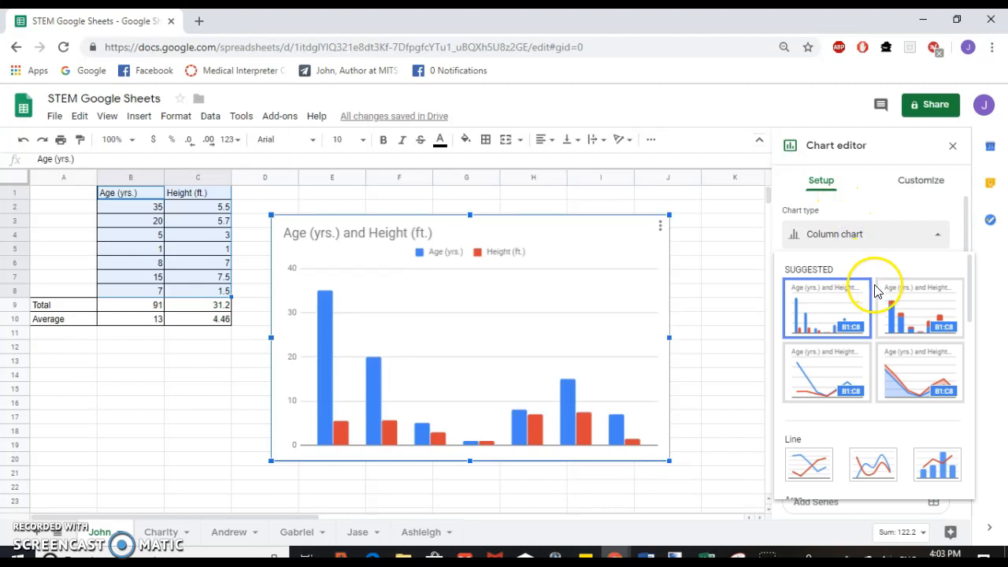
pyautogui.scroll(-2, 878, 299)
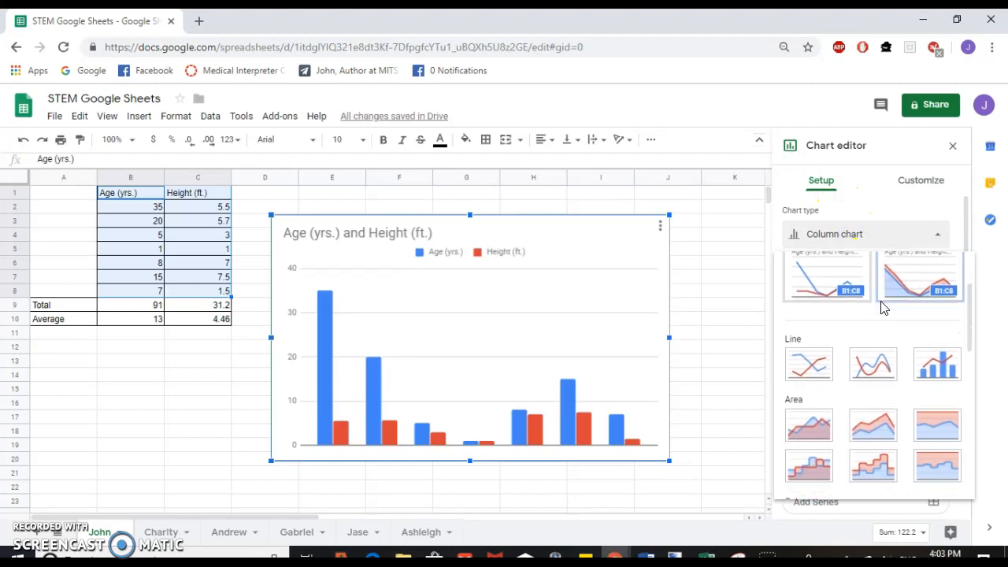
pyautogui.scroll(-8, 882, 307)
pyautogui.scroll(1, 882, 307)
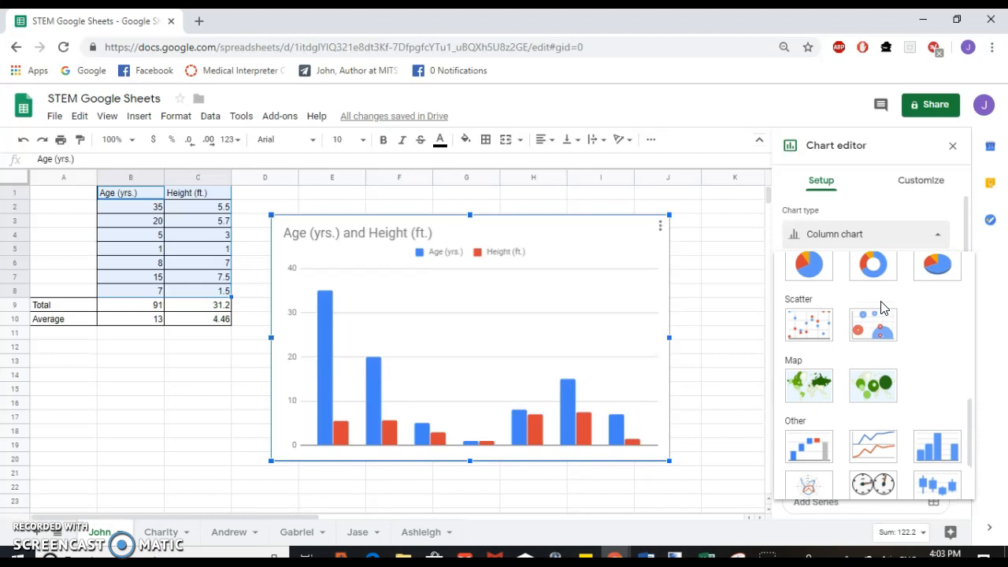
pyautogui.click(811, 326)
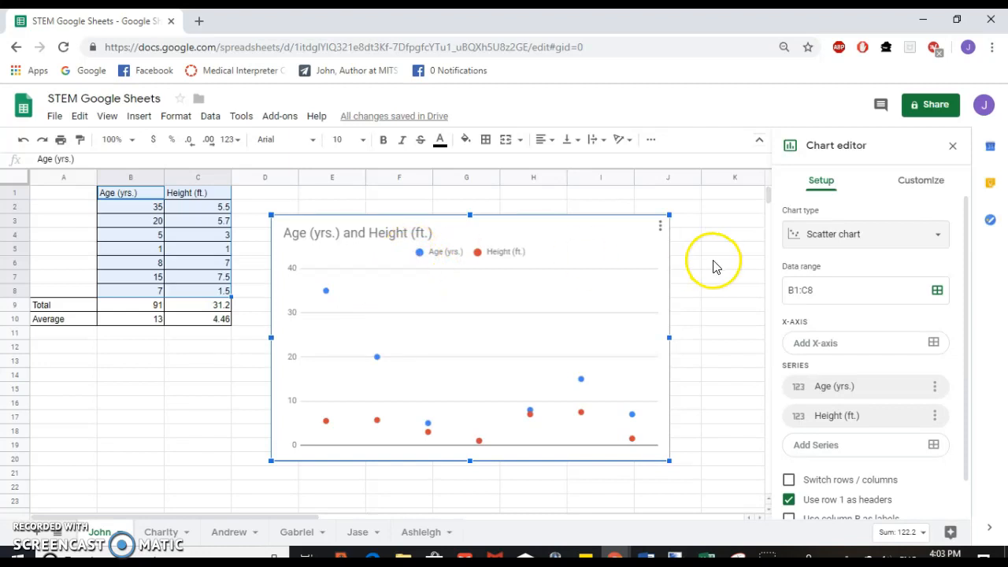
pyautogui.click(875, 241)
pyautogui.scroll(-10, 856, 368)
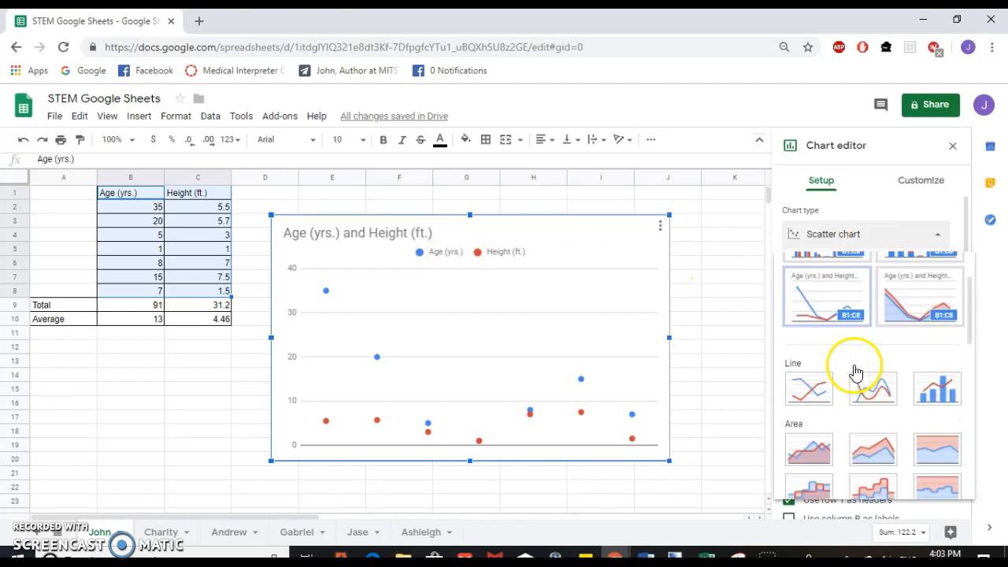
pyautogui.scroll(-3, 856, 368)
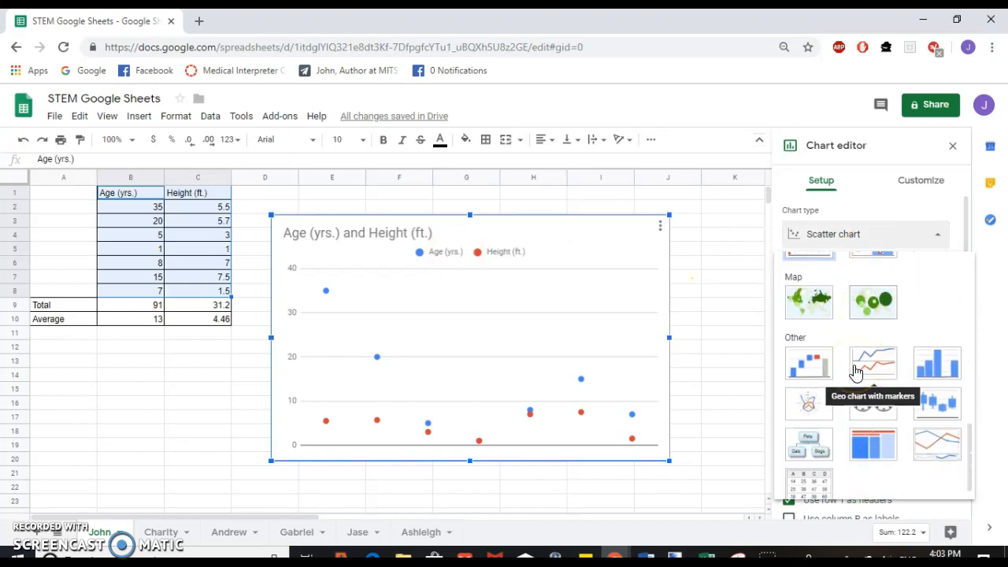
pyautogui.scroll(3, 856, 369)
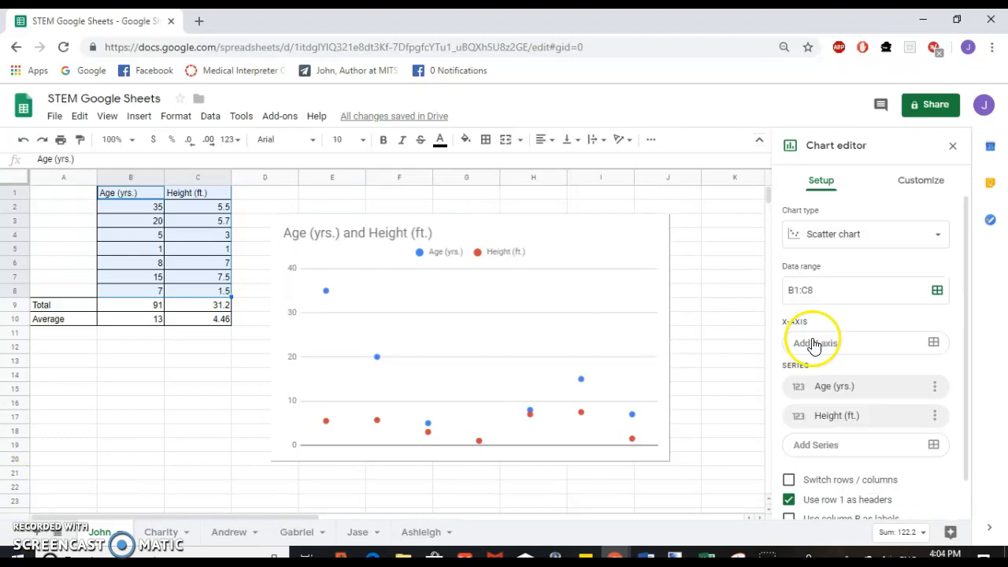
# Aggregate column B in the scatter chart so the ages serve as the x-axis and the heights as the series.
pyautogui.scroll(-1, 814, 345)
pyautogui.scroll(1, 815, 346)
pyautogui.scroll(-1, 814, 346)
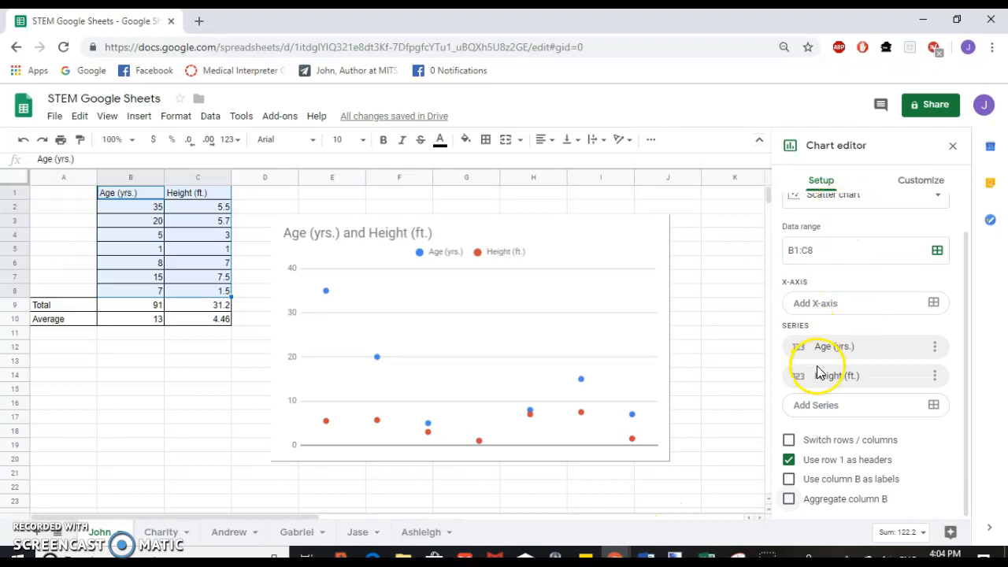
pyautogui.click(789, 499)
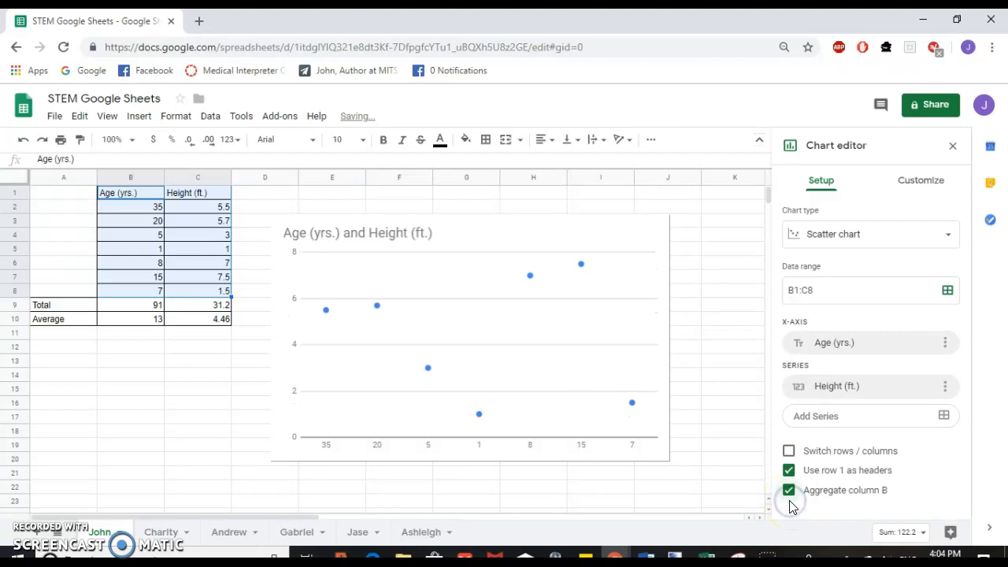
# Compare the age and height values in row 2 with the plotted points, and examine the scatter chart's plot area.
pyautogui.click(147, 206)
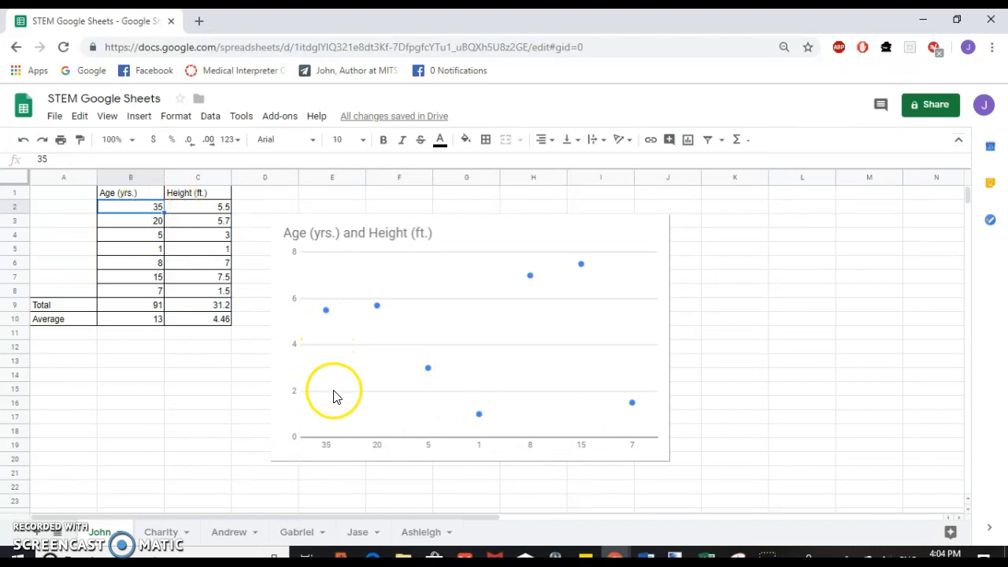
pyautogui.click(196, 207)
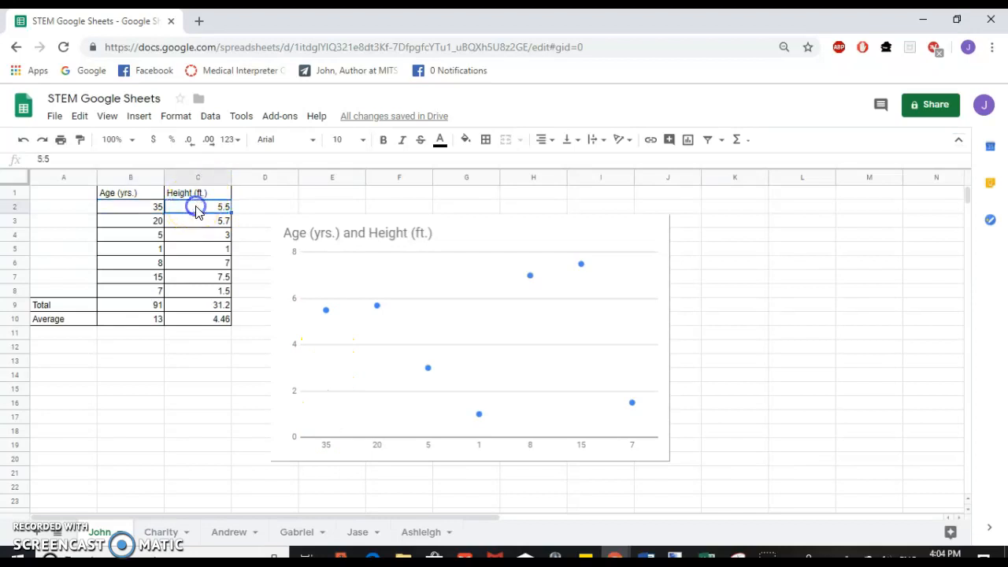
pyautogui.click(328, 312)
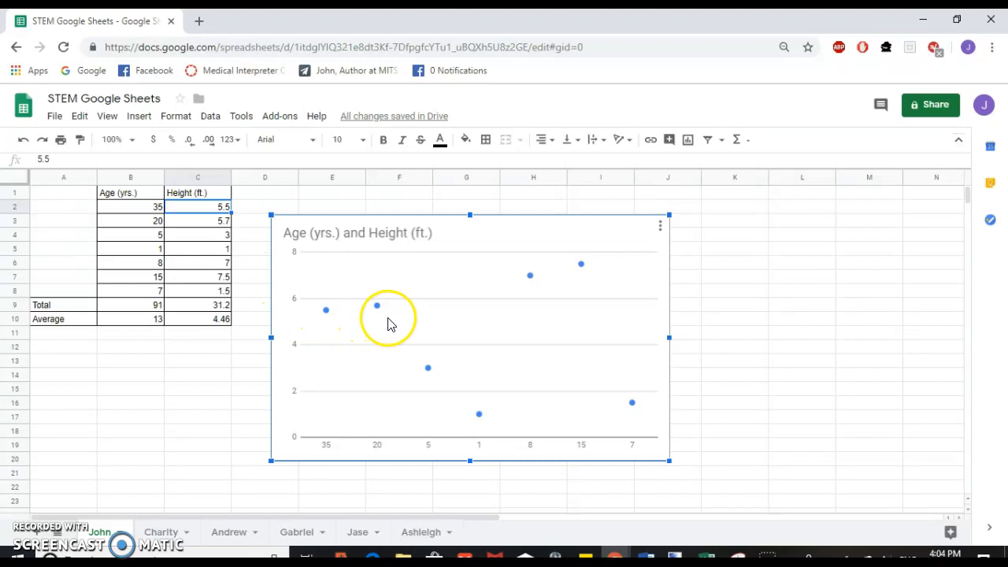
pyautogui.click(598, 355)
pyautogui.doubleClick(597, 355)
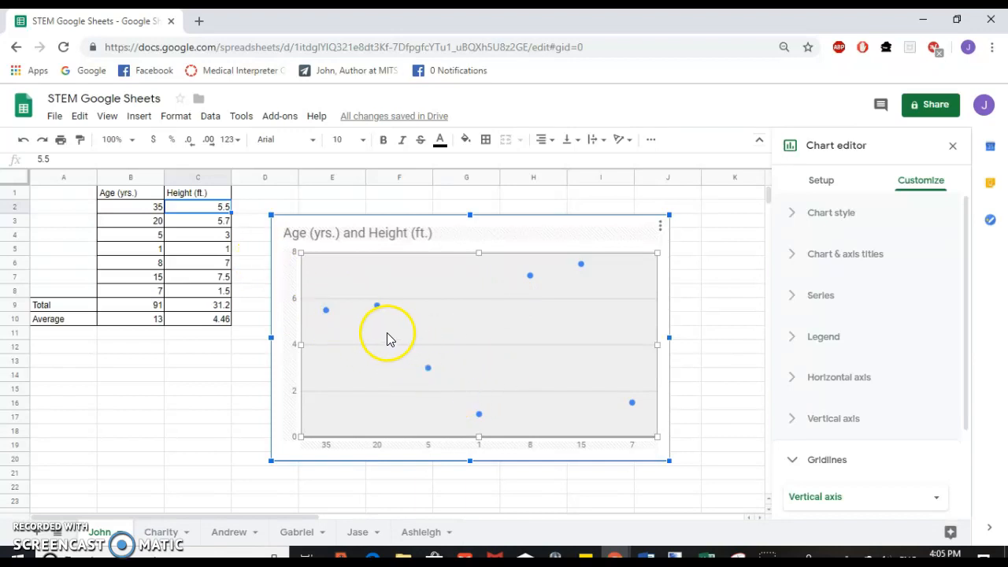
pyautogui.click(569, 278)
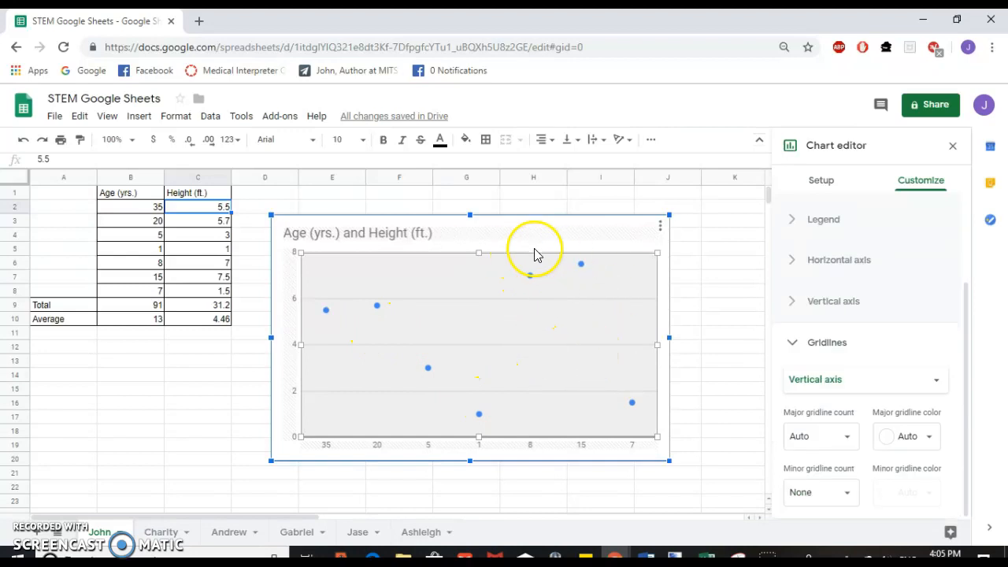
pyautogui.click(549, 255)
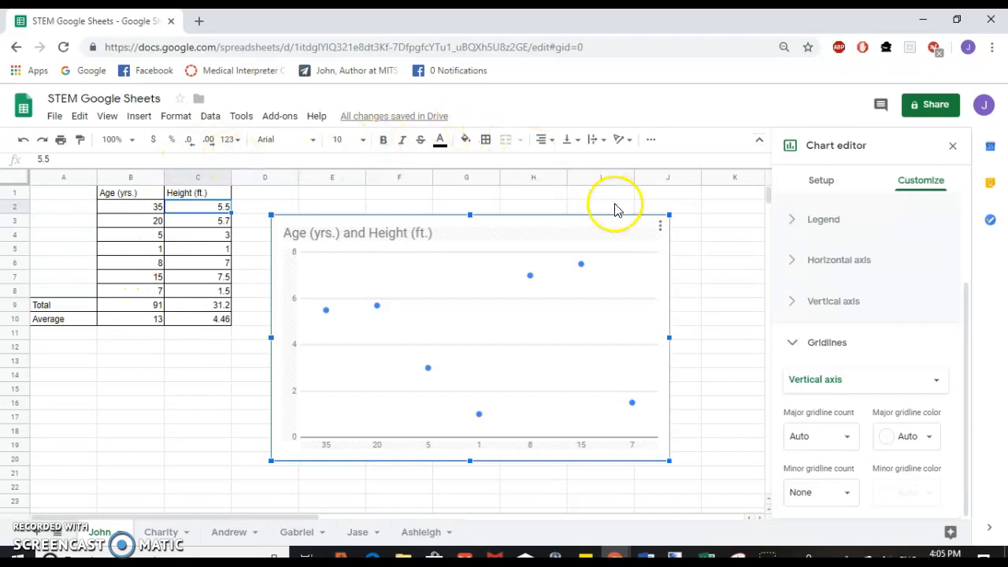
pyautogui.click(249, 249)
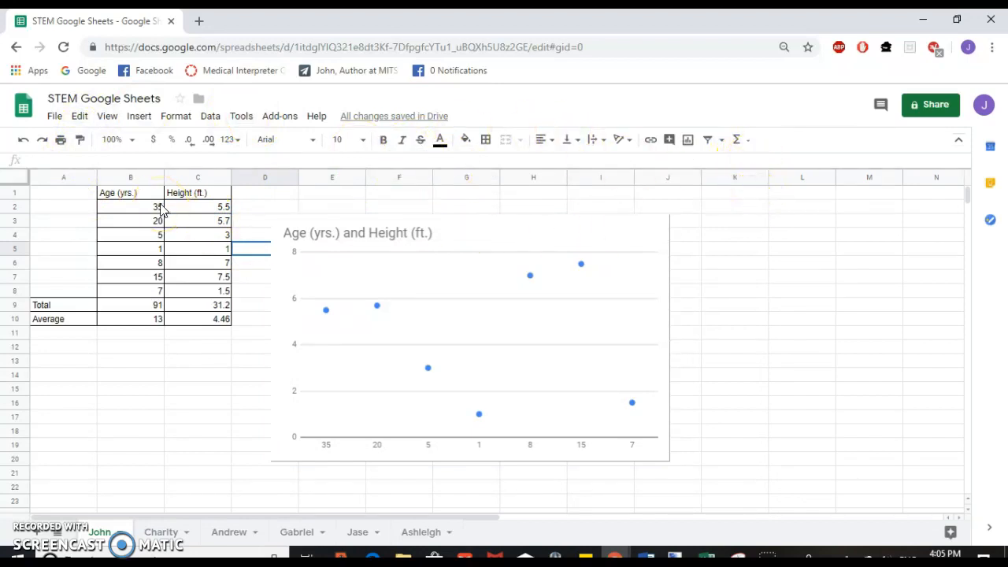
# Move the scatter chart farther from the table so it spans columns F to K, starting at row 2.
pyautogui.click(620, 234)
pyautogui.moveTo(581, 234); pyautogui.dragTo(682, 218)
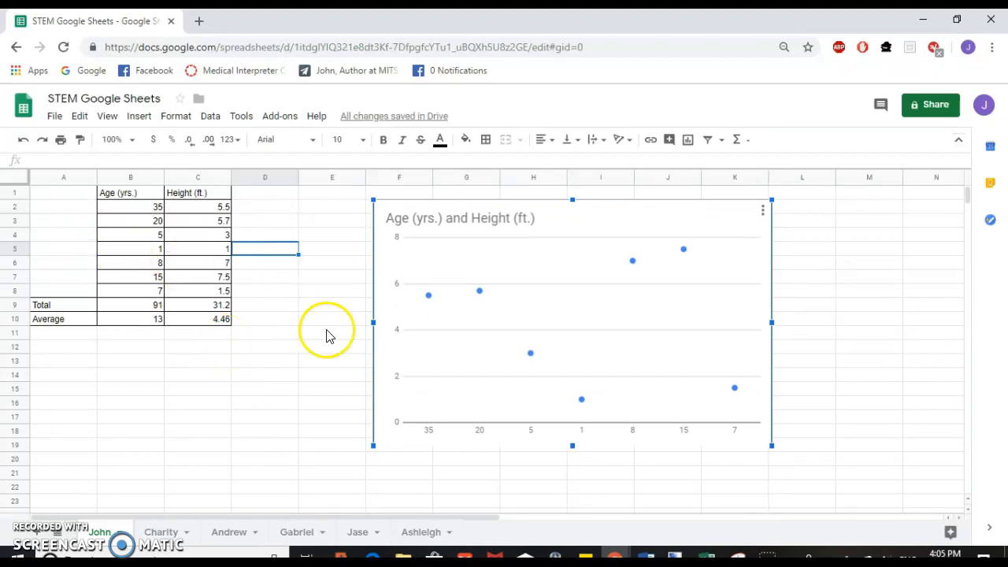
pyautogui.click(264, 334)
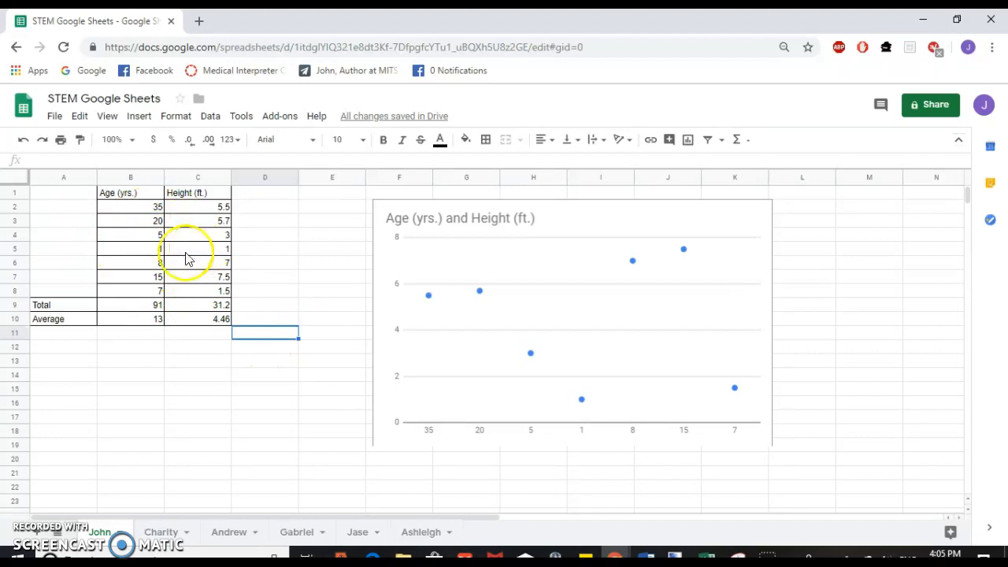
# Change the age in B2 to "35 years" and check the average formula in B10.
pyautogui.click(151, 210)
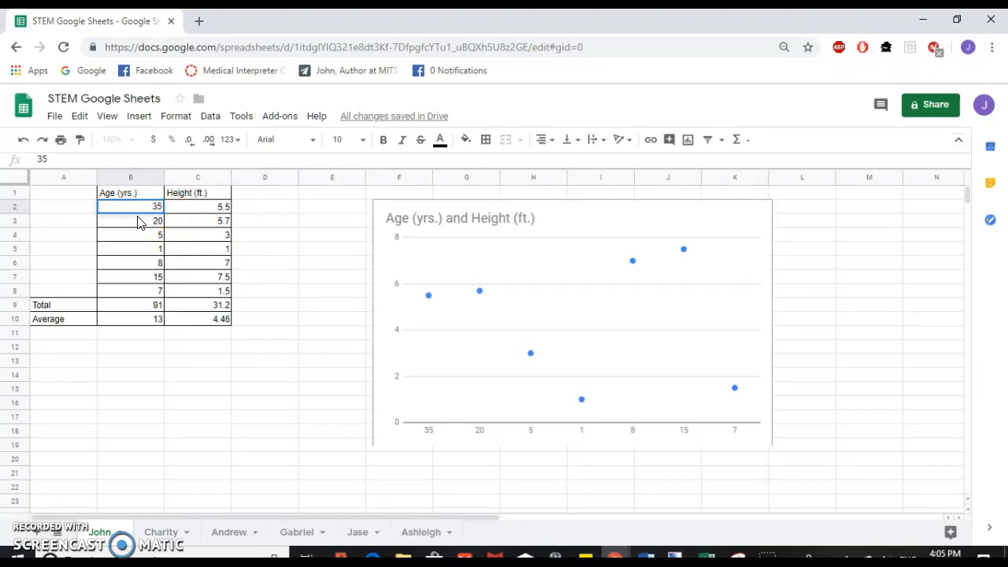
pyautogui.write('years')
pyautogui.press('Return')
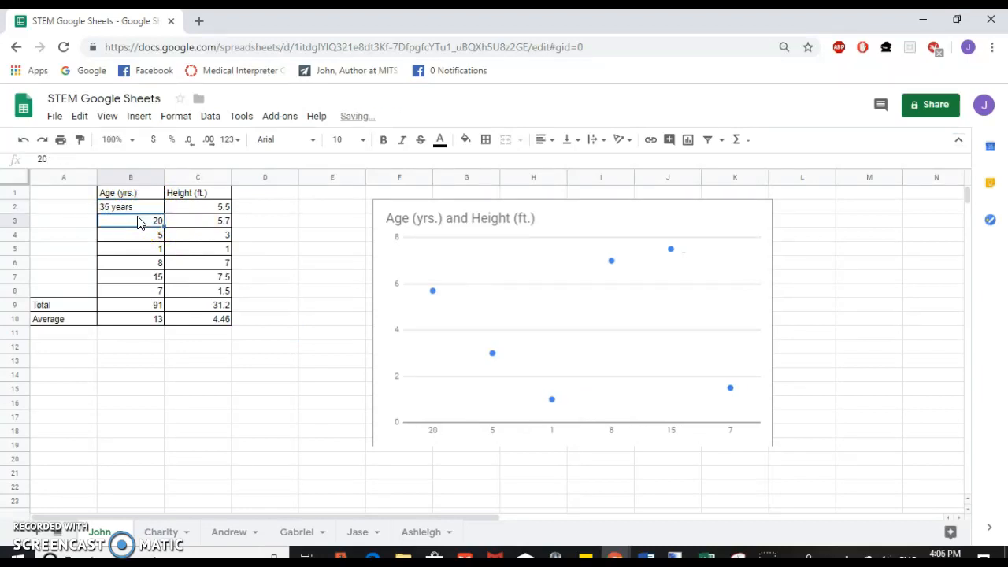
pyautogui.click(125, 203)
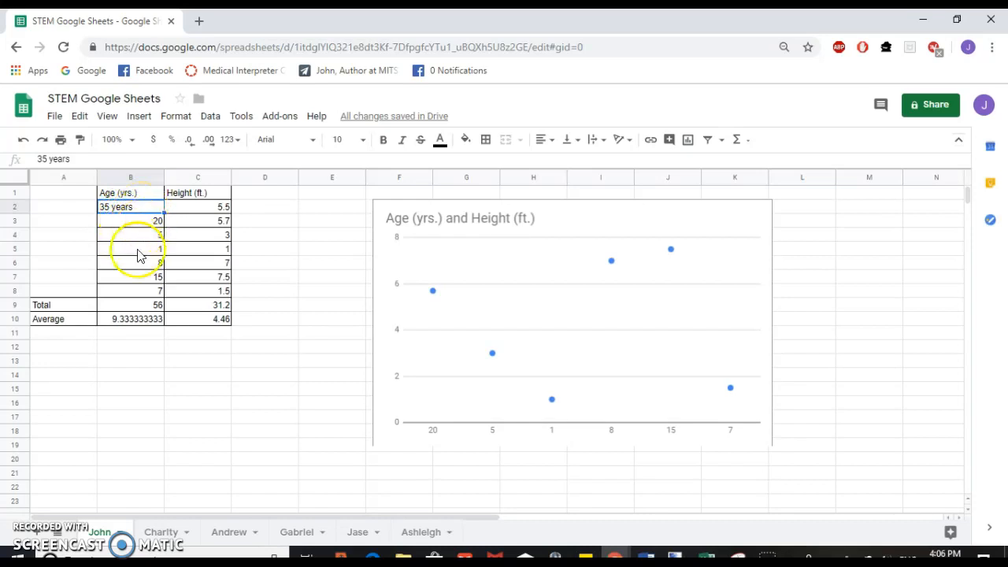
pyautogui.click(118, 319)
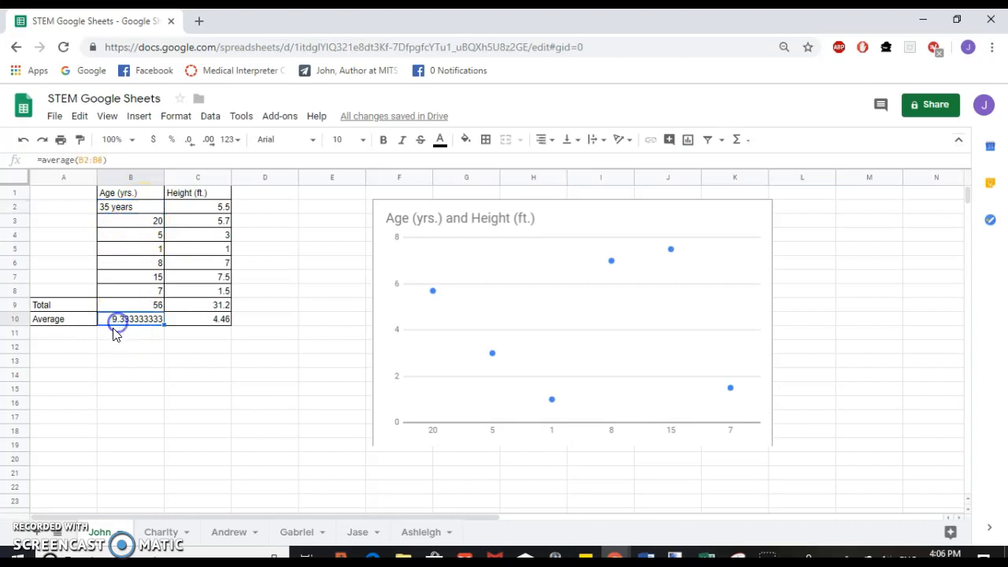
# Restore the age in B2 to the plain number 35.
pyautogui.click(139, 208)
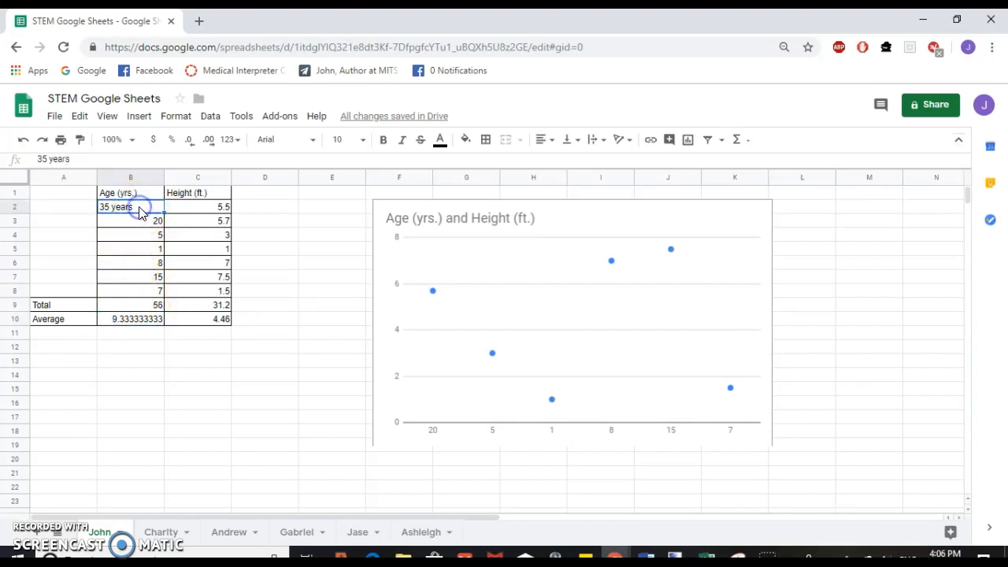
pyautogui.write('35')
pyautogui.press('Return')
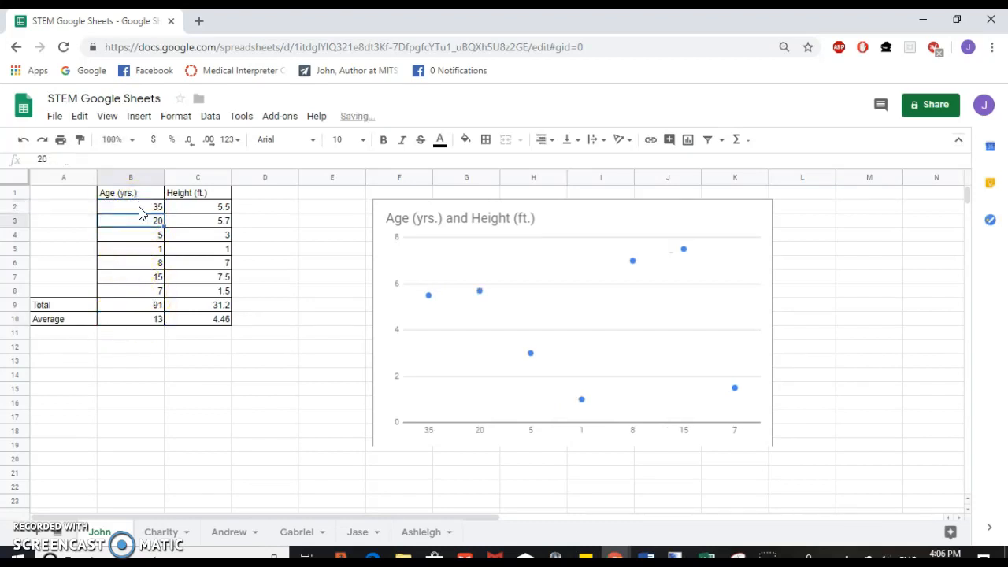
# Inspect the age header in B1 and the number-only entries in B2, B3, B5 and B6.
pyautogui.click(148, 194)
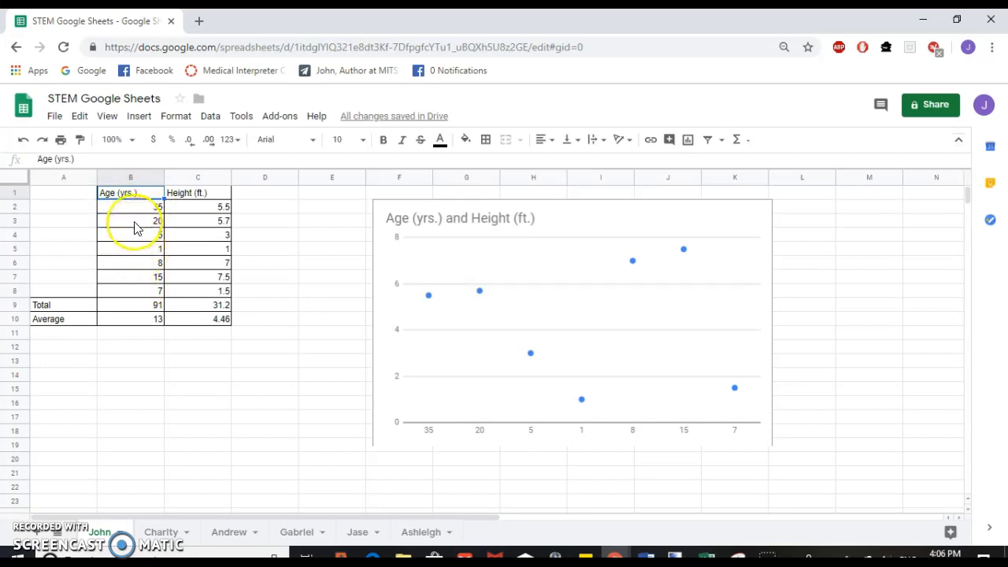
pyautogui.click(135, 207)
pyautogui.click(146, 222)
pyautogui.click(147, 249)
pyautogui.click(146, 263)
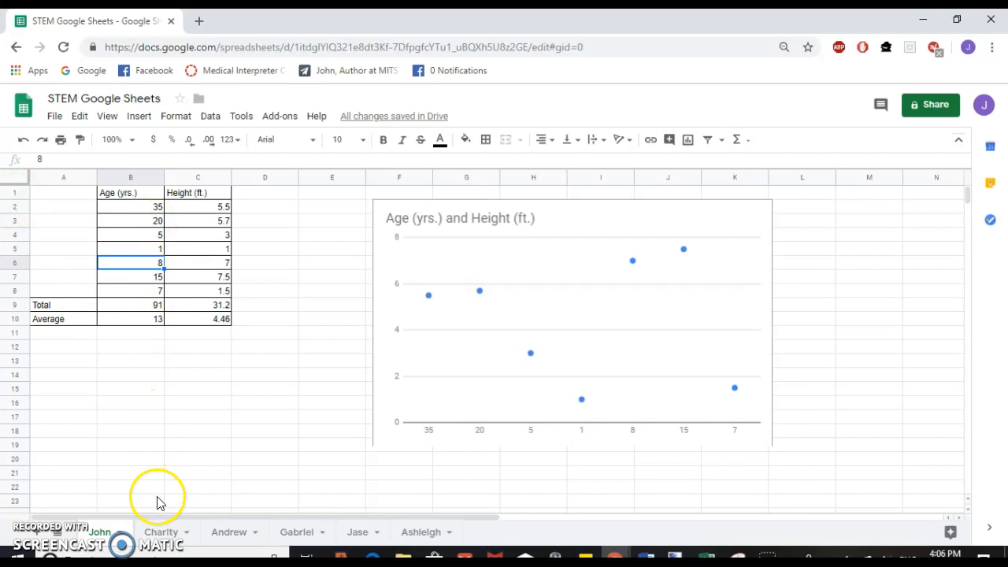
# Switch to the empty third sheet and enter the title "Experiment 1" in A1.
pyautogui.click(229, 531)
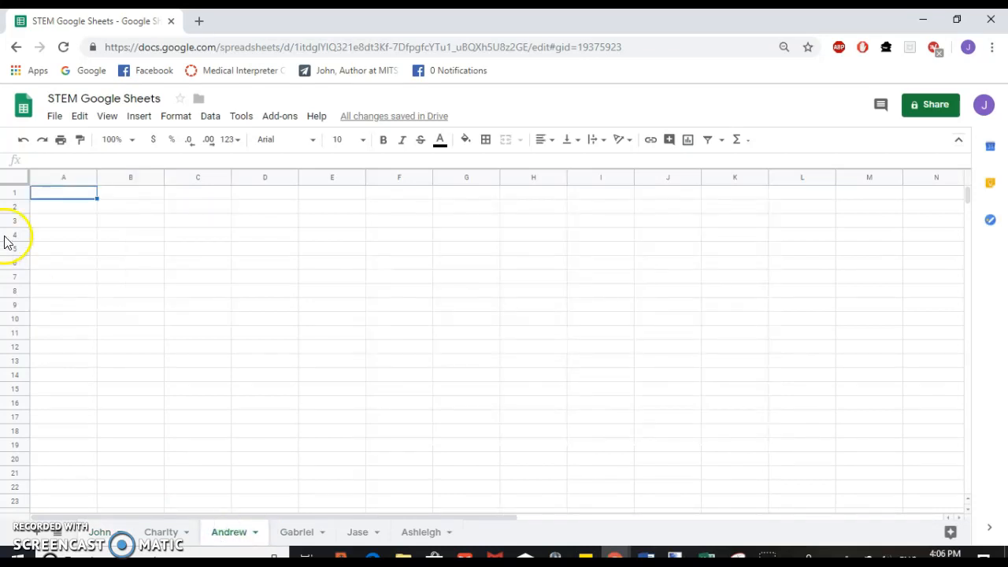
pyautogui.write('Experiment 1')
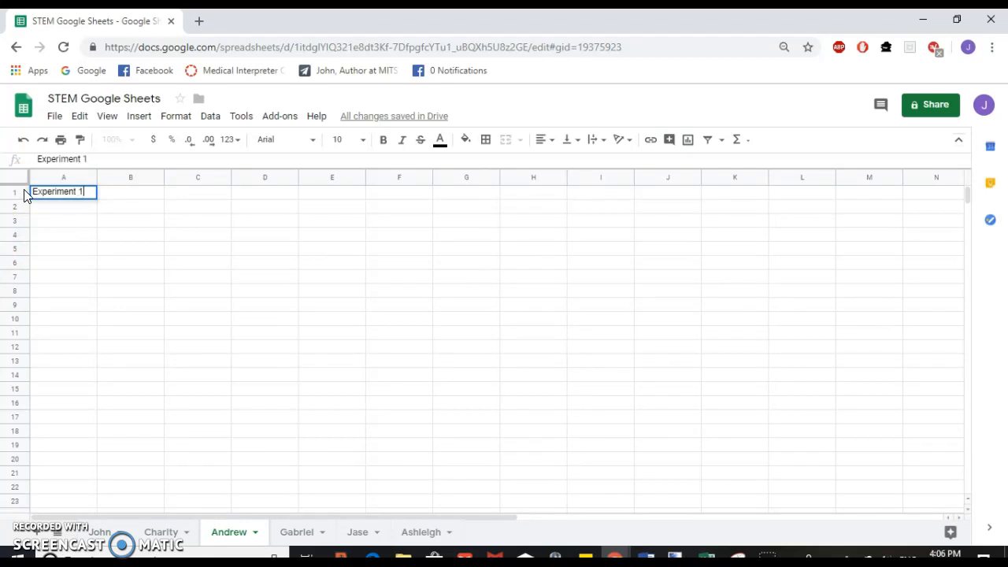
pyautogui.press('Return')
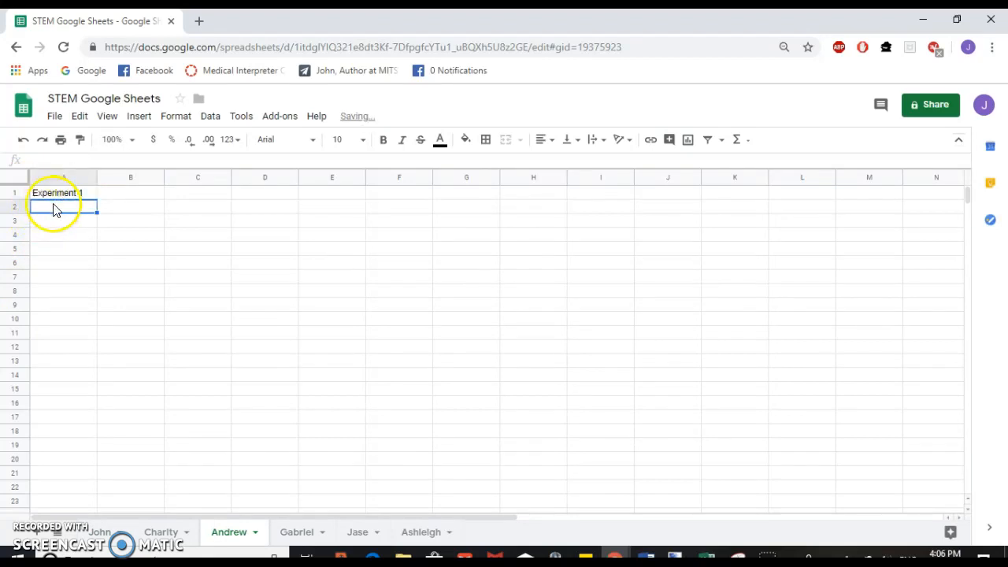
# Enter the column headers "Age (yrs.)" in A2 and "Height (ft.)" in B2.
pyautogui.click(79, 216)
pyautogui.click(73, 206)
pyautogui.doubleClick(72, 203)
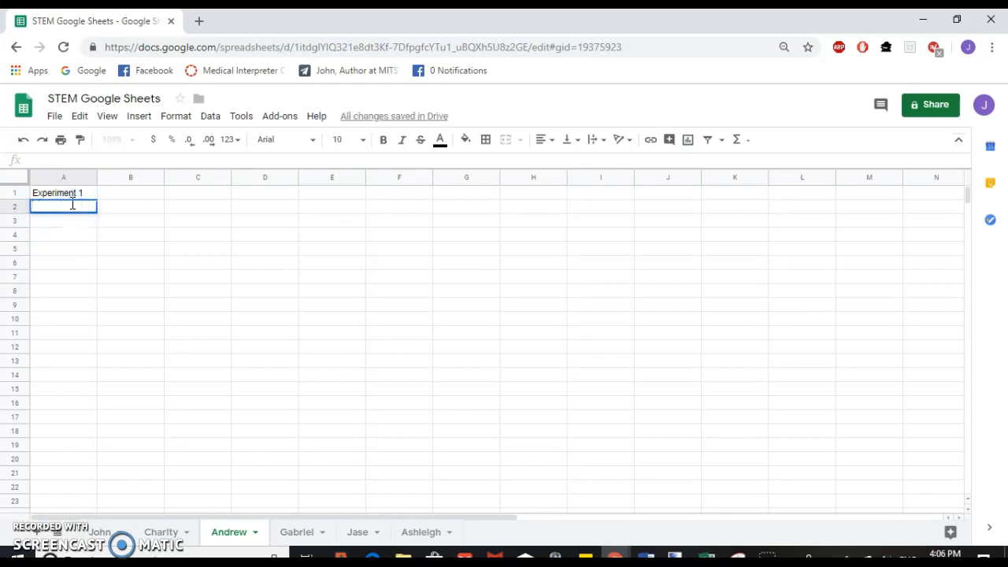
pyautogui.write('Age (yrs.')
pyautogui.press('Tab')
pyautogui.write('Height')
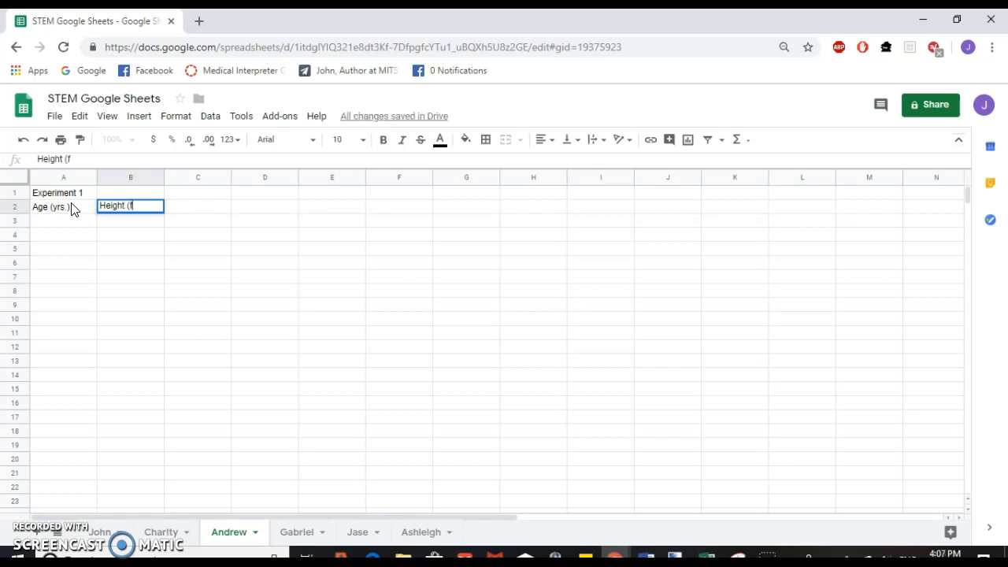
pyautogui.write('(ft.)')
pyautogui.press('Return')
pyautogui.click(72, 463)
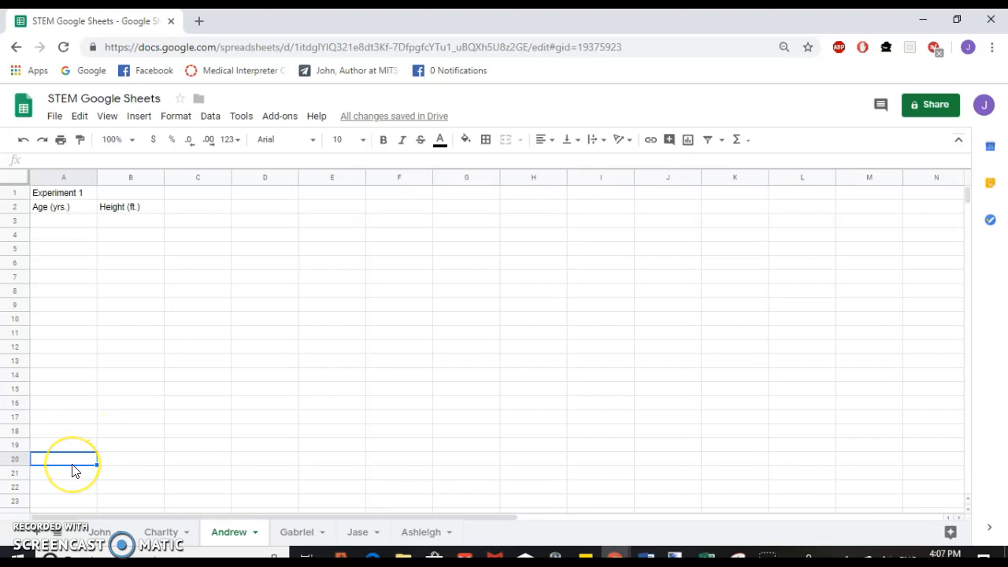
pyautogui.click(57, 460)
pyautogui.write('Experiment')
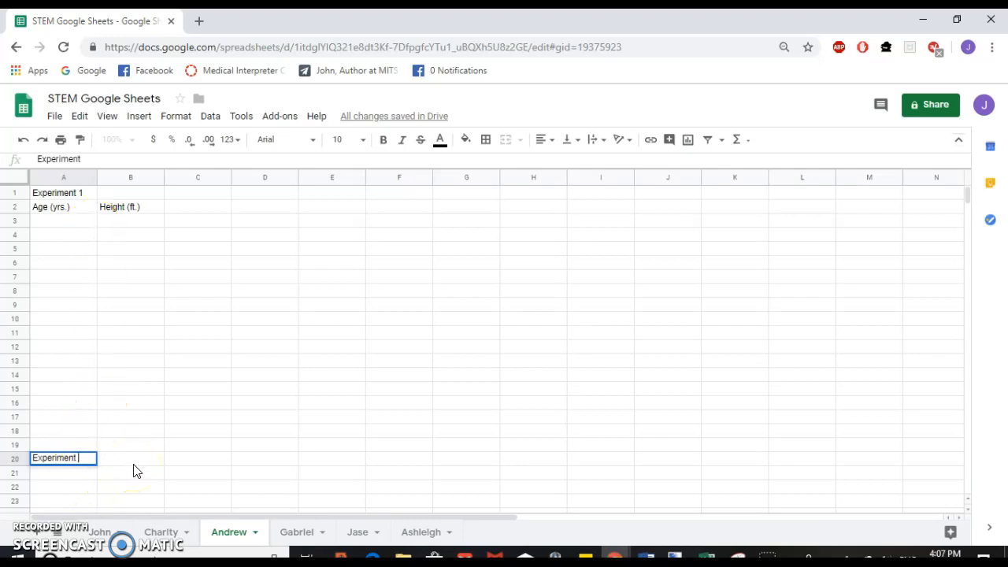
pyautogui.press('BackSpace')
pyautogui.press('BackSpace')
pyautogui.press('BackSpace')
pyautogui.press('BackSpace')
pyautogui.press('BackSpace')
pyautogui.press('BackSpace')
pyautogui.press('BackSpace')
pyautogui.press('BackSpace')
pyautogui.press('BackSpace')
pyautogui.press('BackSpace')
# Clear the headers in A2 and B2 and the title in A1, and return to the first sheet.
pyautogui.press('Up')
pyautogui.press('Up')
pyautogui.press('Up')
pyautogui.press('Up')
pyautogui.press('Up')
pyautogui.press('Up')
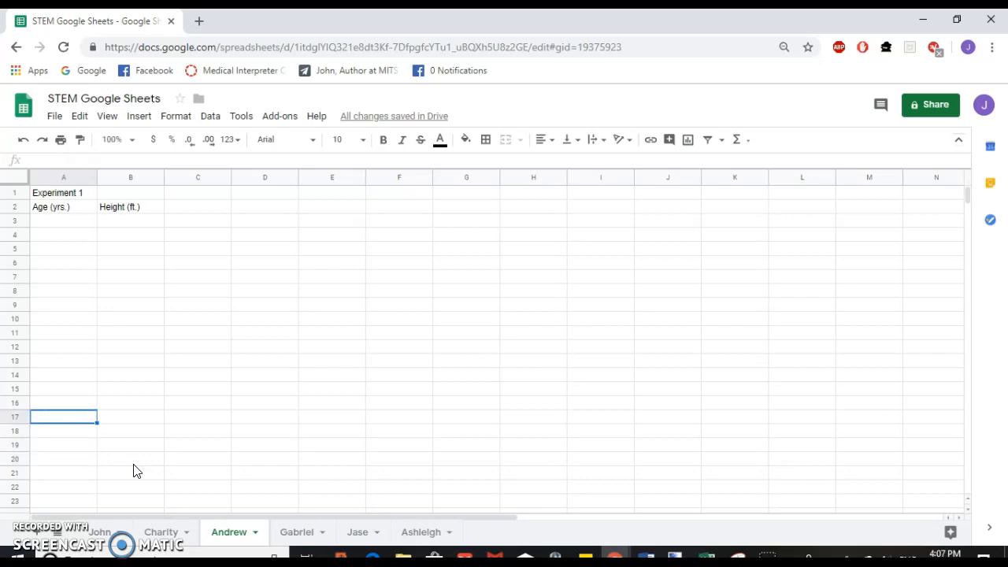
pyautogui.press('Up')
pyautogui.press('Up')
pyautogui.press('Up')
pyautogui.press('Up')
pyautogui.press('Up')
pyautogui.press('Up')
pyautogui.press('Up')
pyautogui.press('Up')
pyautogui.press('Up')
pyautogui.press('Up')
pyautogui.press('Up')
pyautogui.press('Up')
pyautogui.press('Up')
pyautogui.press('Down')
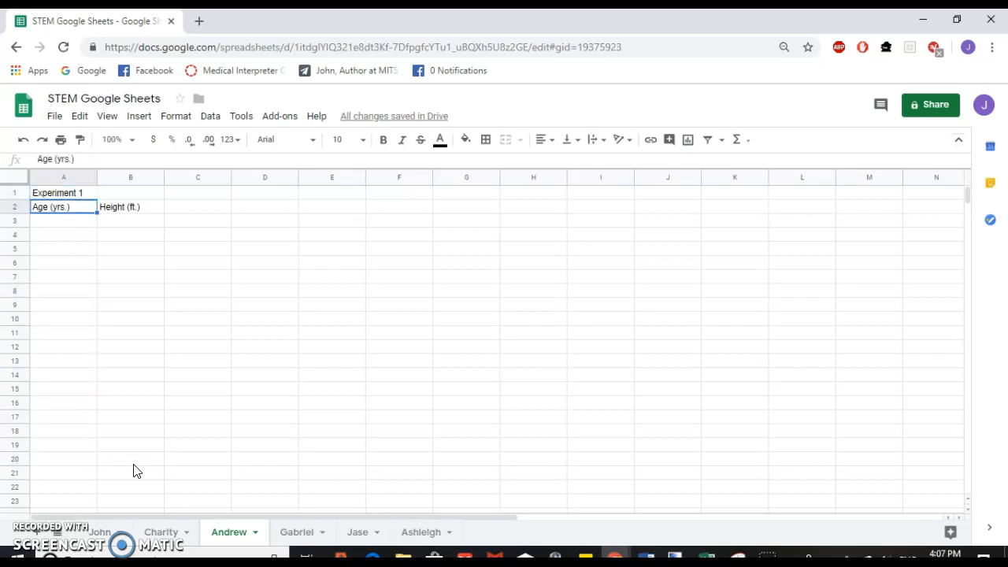
pyautogui.press('Delete')
pyautogui.press('Right')
pyautogui.press('Delete')
pyautogui.press('Up')
pyautogui.press('Left')
pyautogui.press('Delete')
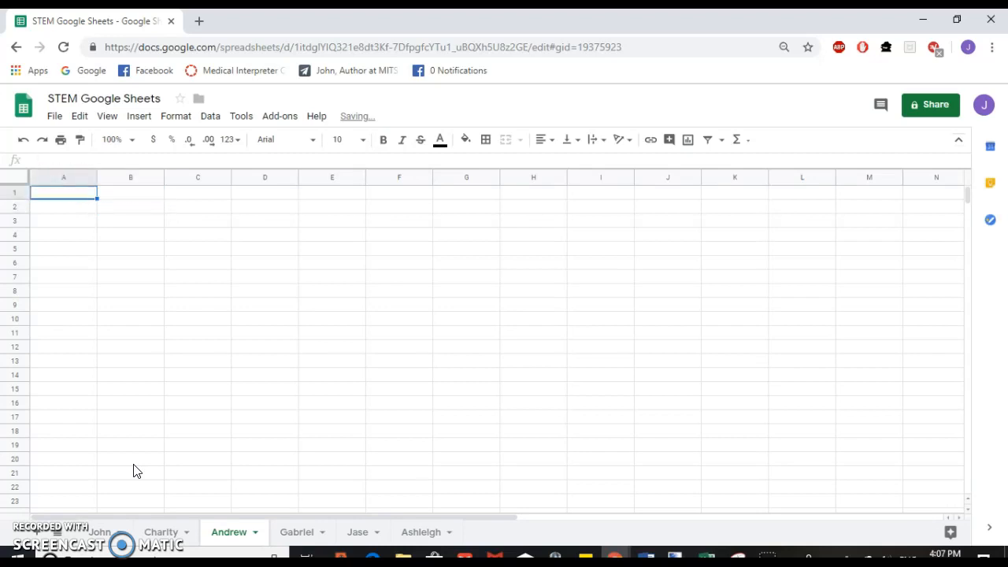
pyautogui.click(102, 535)
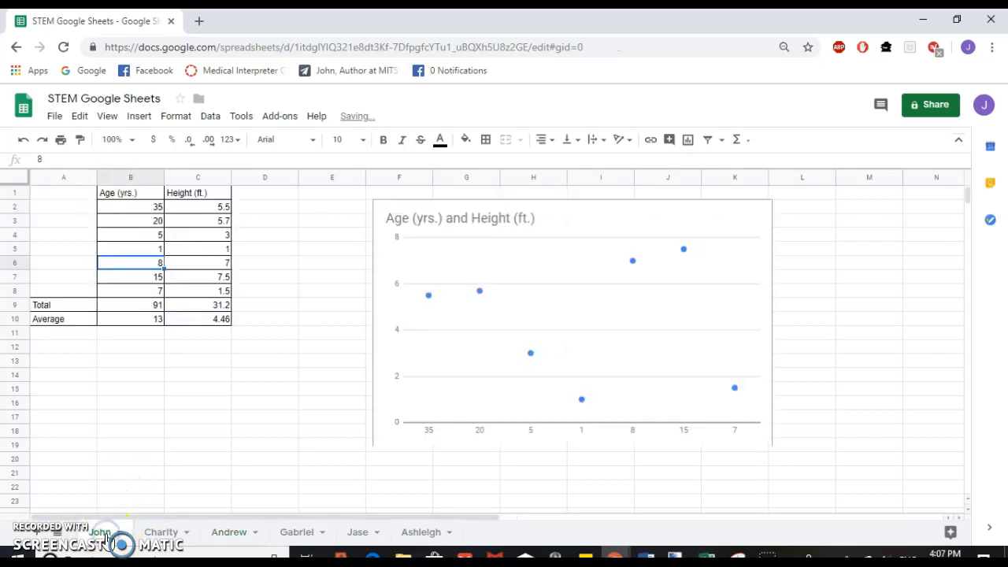